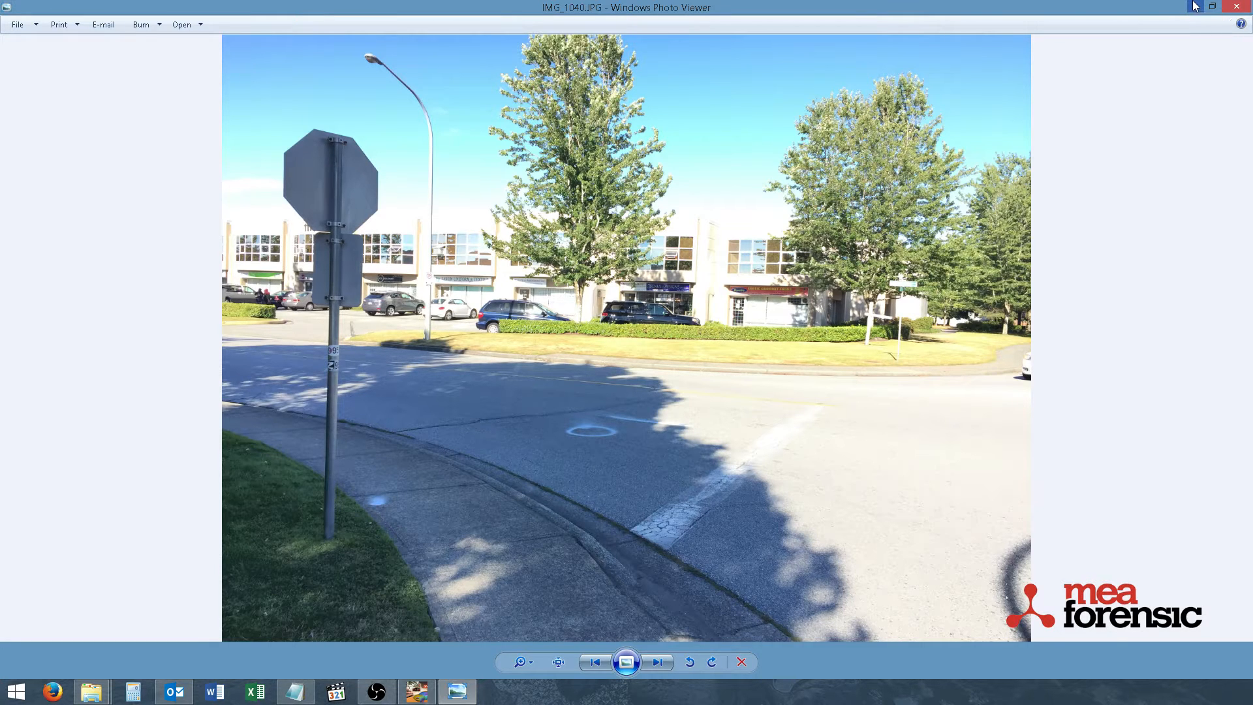
# Import the 1000-10mm.xyz scene point cloud from the Scene Clouds folder into the PC-Crash drawing
pyautogui.click(1195, 6)
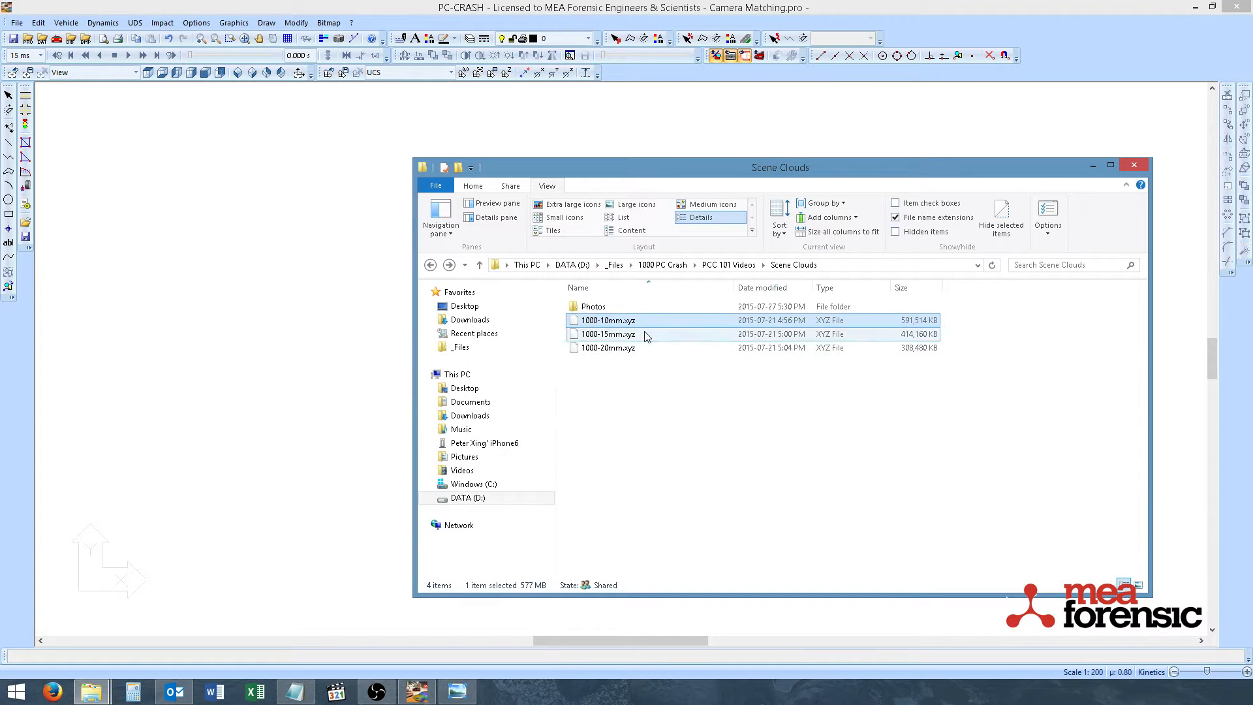
pyautogui.click(633, 432)
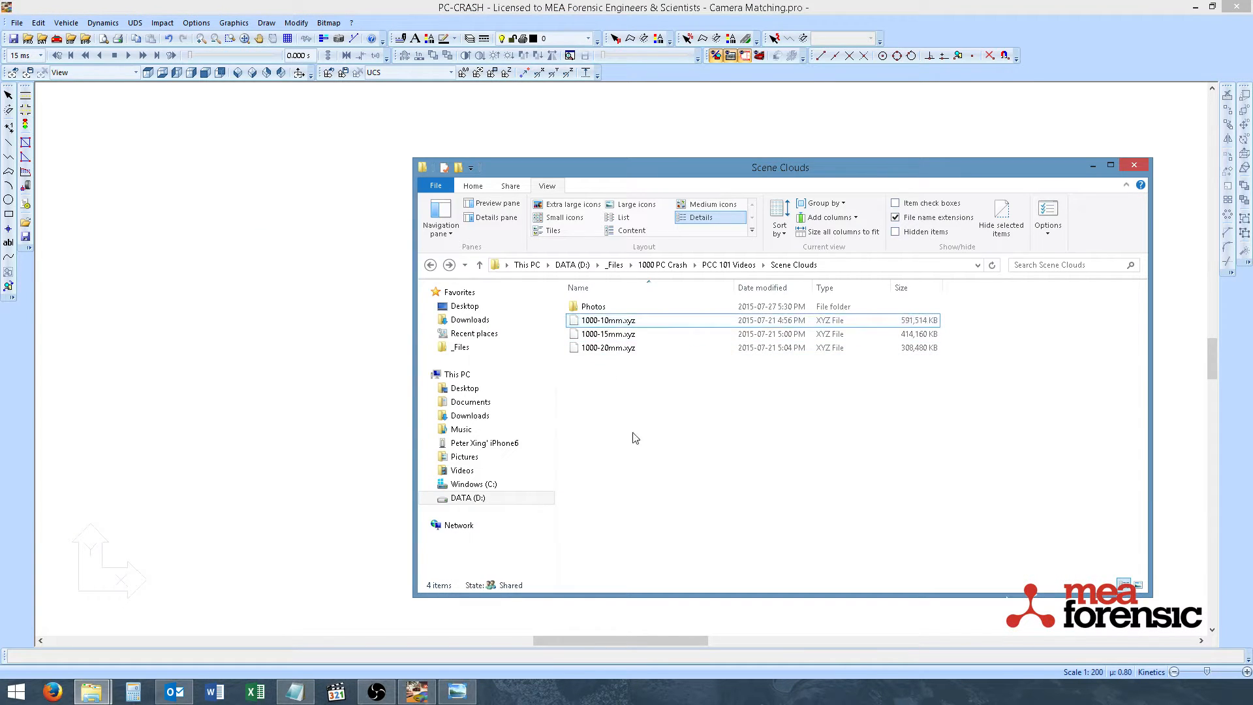
pyautogui.click(610, 321)
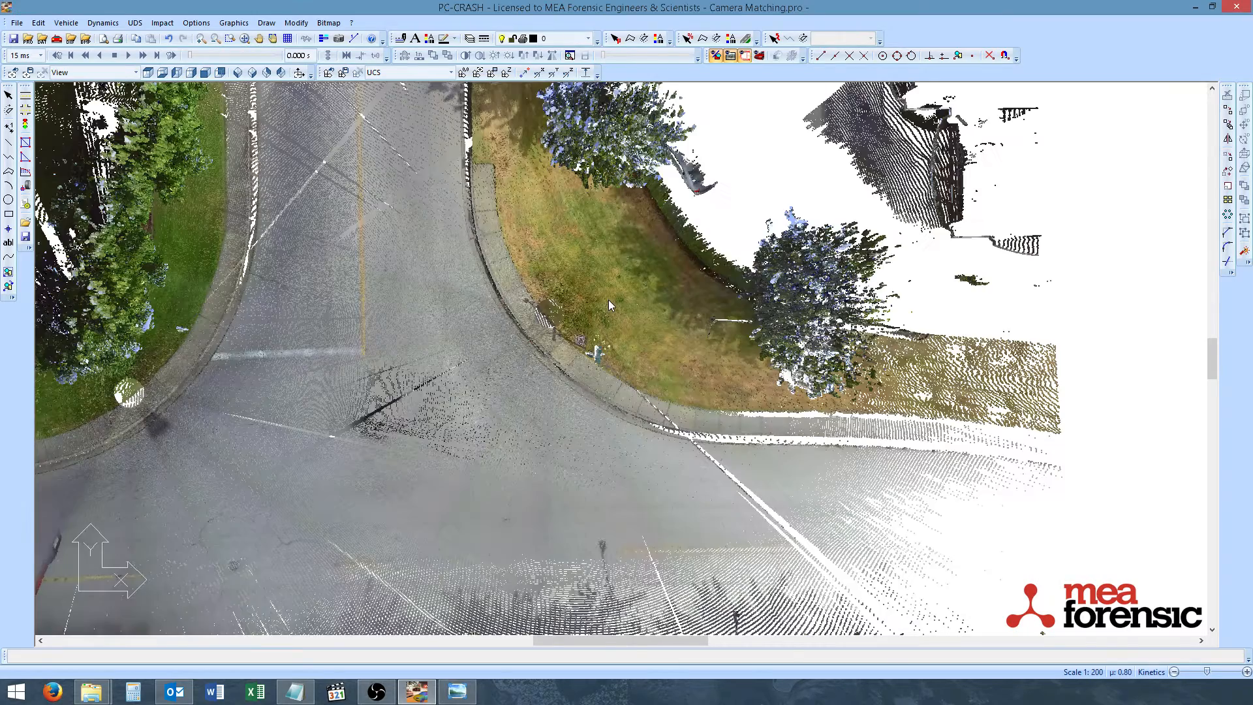
# Open the 3D visualization of the point cloud and turn the view toward the stop sign at the intersection
pyautogui.moveTo(444, 397); pyautogui.dragTo(711, 372, button='middle')
pyautogui.scroll(2, 707, 375)
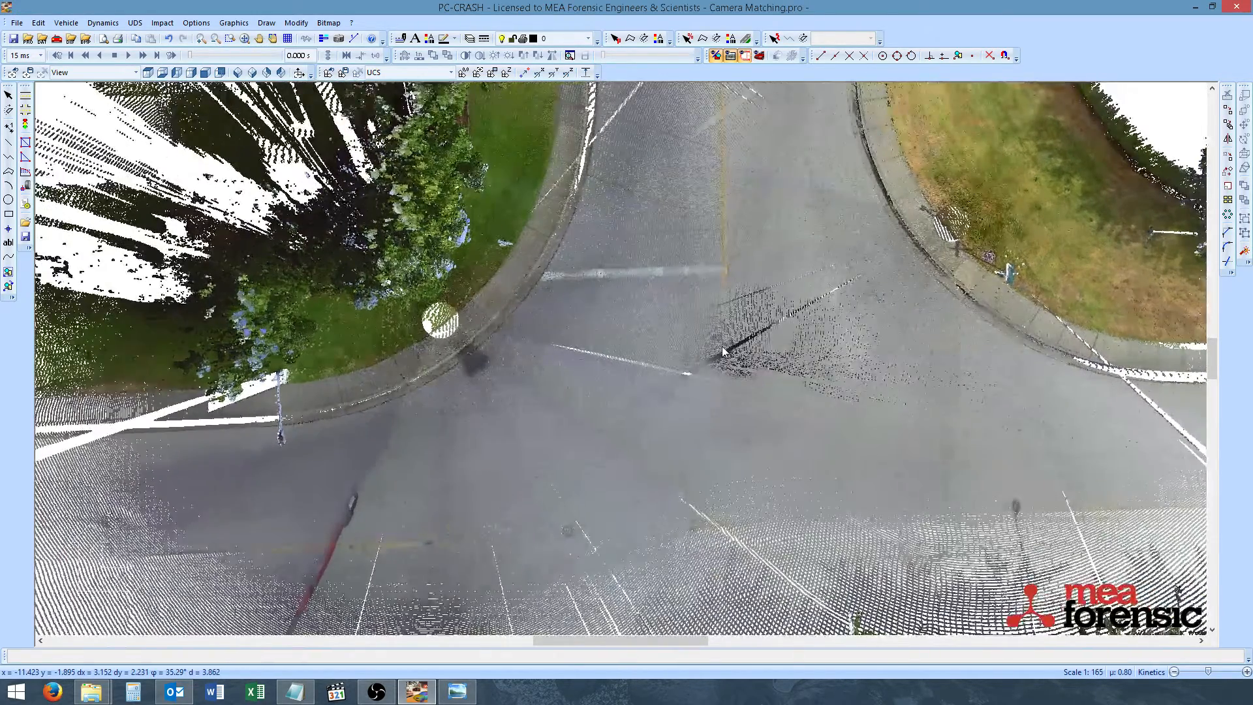
pyautogui.press('F9')
pyautogui.doubleClick(723, 287)
pyautogui.moveTo(800, 419); pyautogui.dragTo(422, 248, button='middle')
pyautogui.scroll(-3, 748, 387)
pyautogui.scroll(-6, 545, 268)
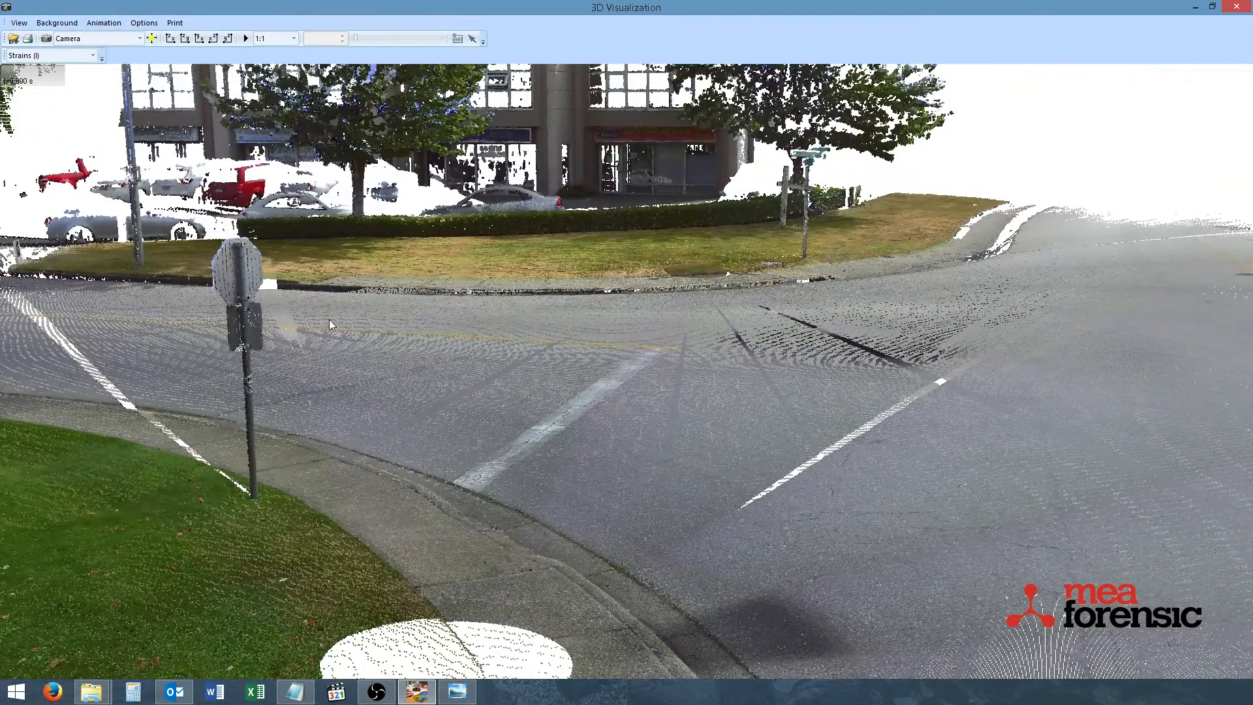
# Adjust the 3D camera so it looks across the intersection from behind the stop sign
pyautogui.moveTo(329, 319); pyautogui.dragTo(540, 369, button='middle')
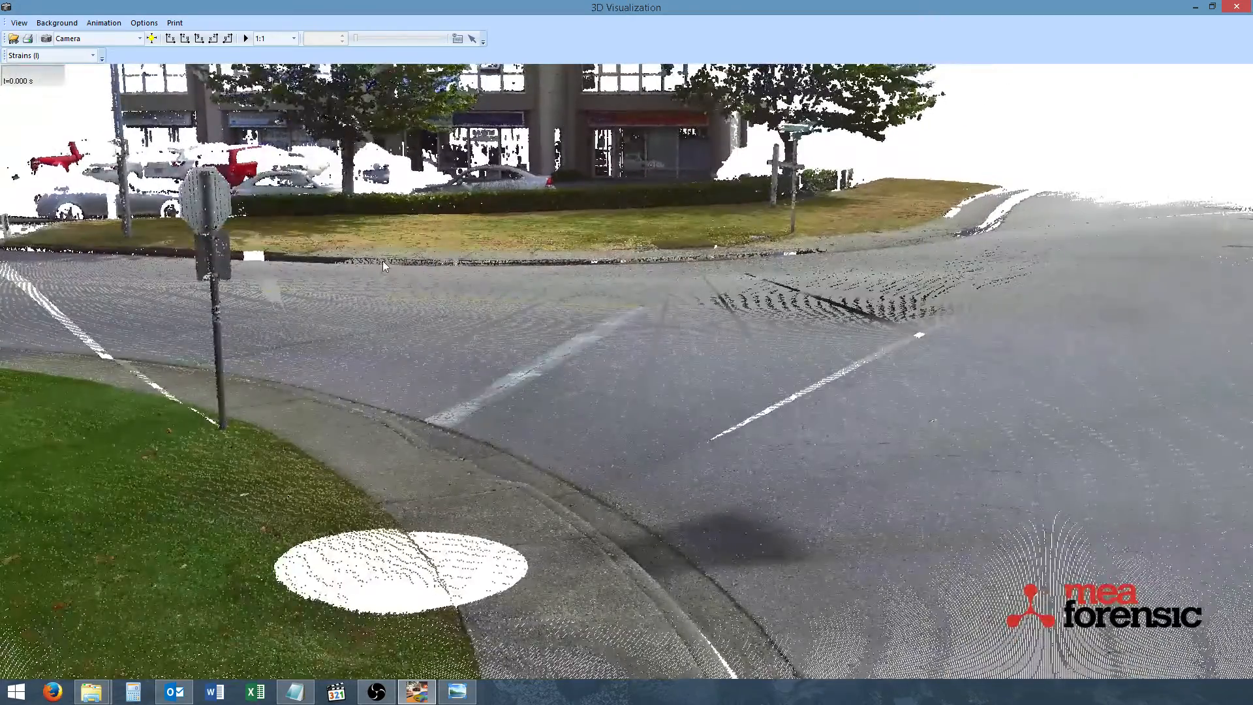
pyautogui.moveTo(383, 260); pyautogui.dragTo(482, 284, button='middle')
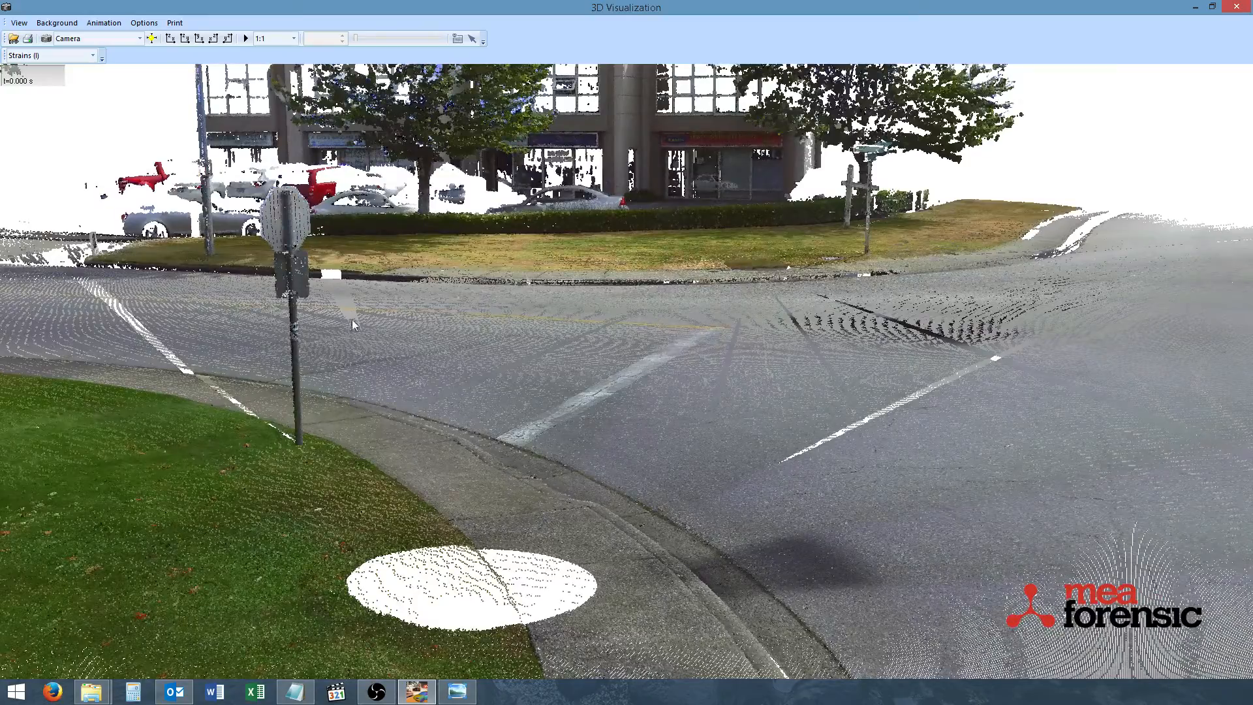
pyautogui.moveTo(333, 318); pyautogui.dragTo(488, 351, button='middle')
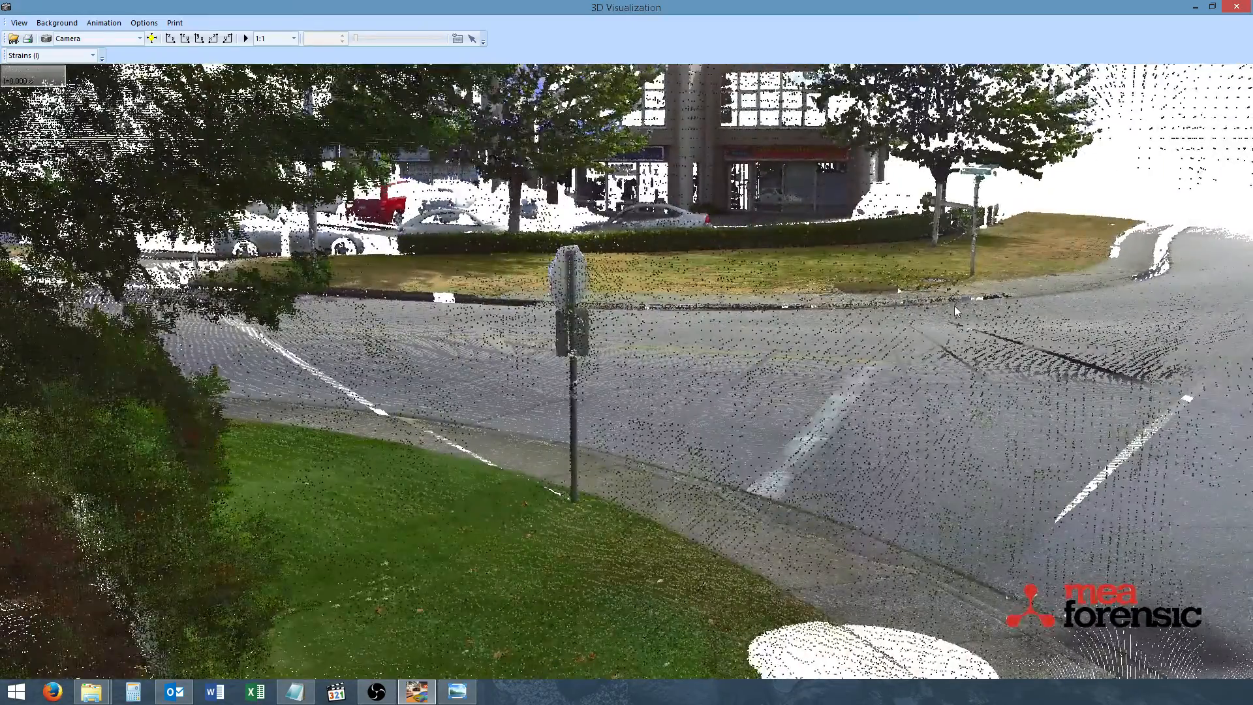
pyautogui.moveTo(954, 308); pyautogui.dragTo(921, 336, button='middle')
pyautogui.moveTo(738, 341); pyautogui.dragTo(770, 391, button='middle')
pyautogui.scroll(6, 771, 392)
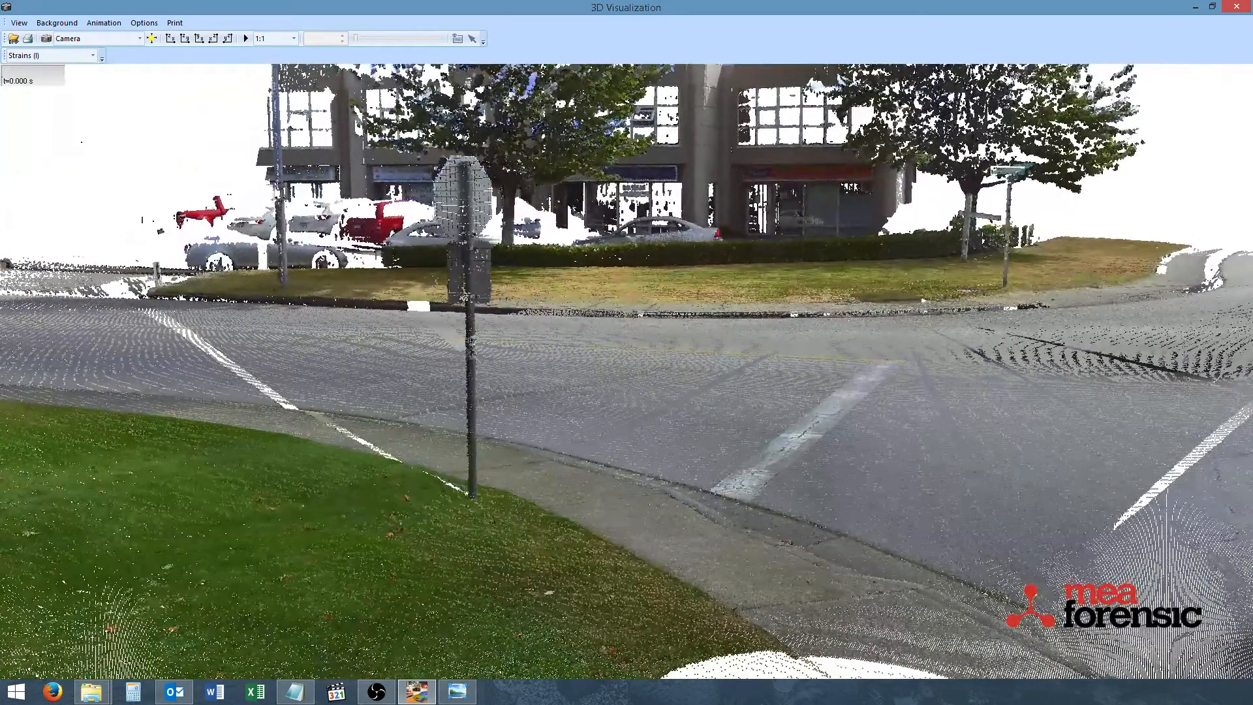
# Compare the 3D view with photo IMG_1040.JPG, refine the camera angle and inspect the painted road markings in the photo
pyautogui.click(1194, 7)
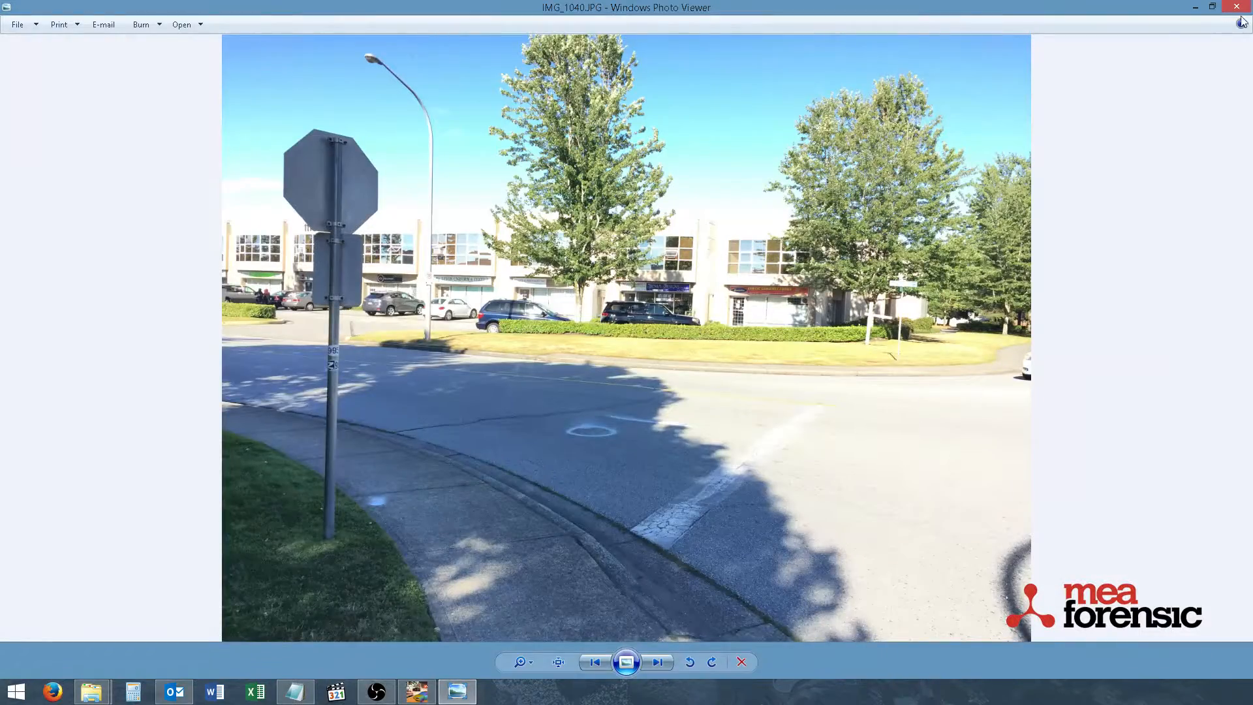
pyautogui.click(1194, 6)
pyautogui.moveTo(817, 315); pyautogui.dragTo(787, 347, button='middle')
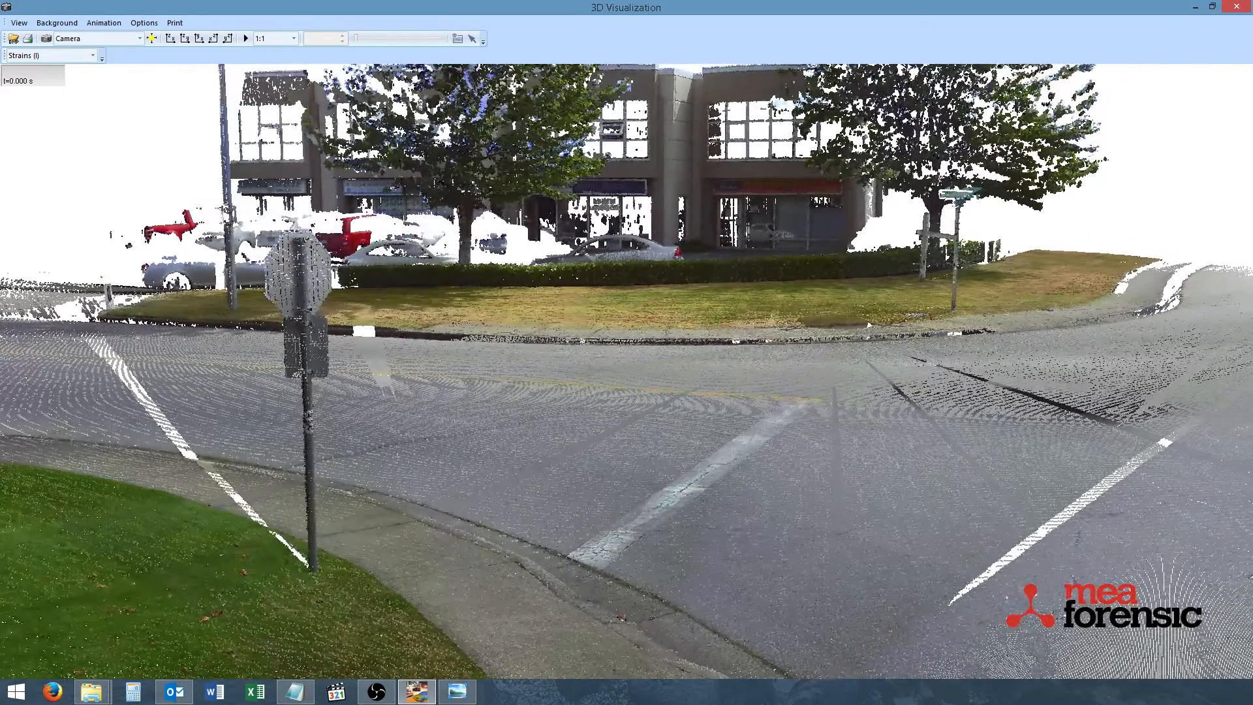
pyautogui.hotkey('alt', 'Tab')
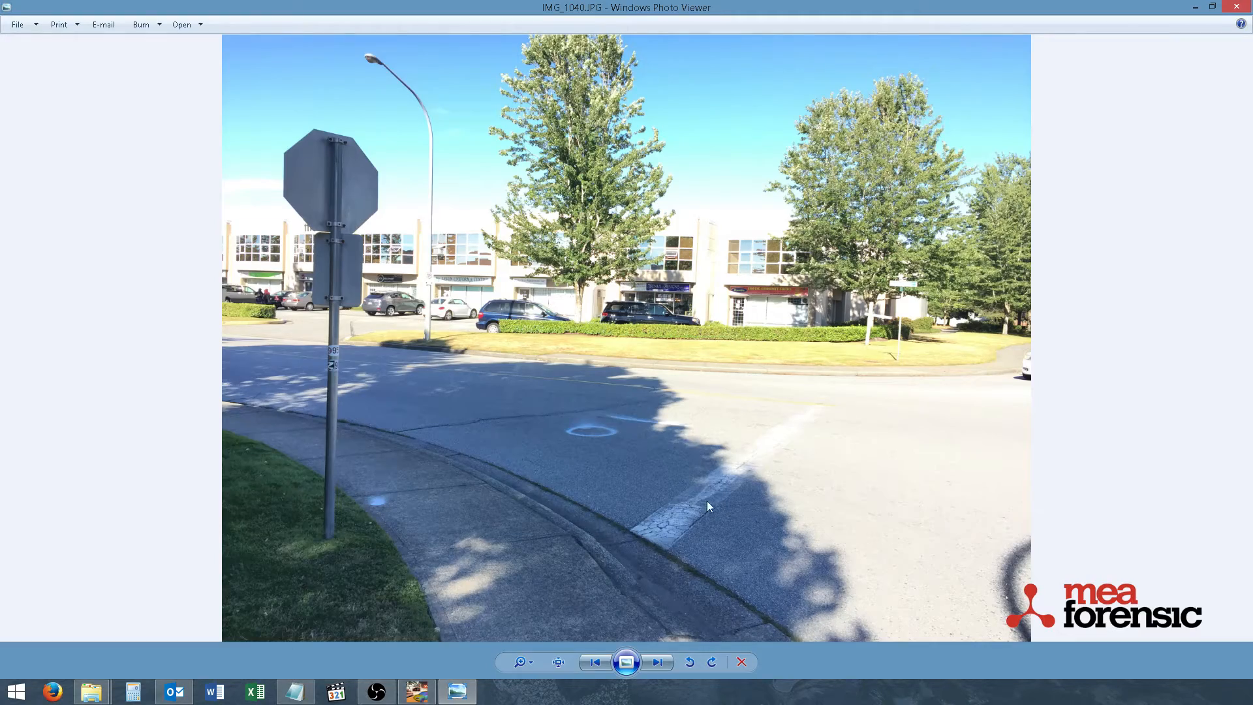
pyautogui.scroll(5, 608, 426)
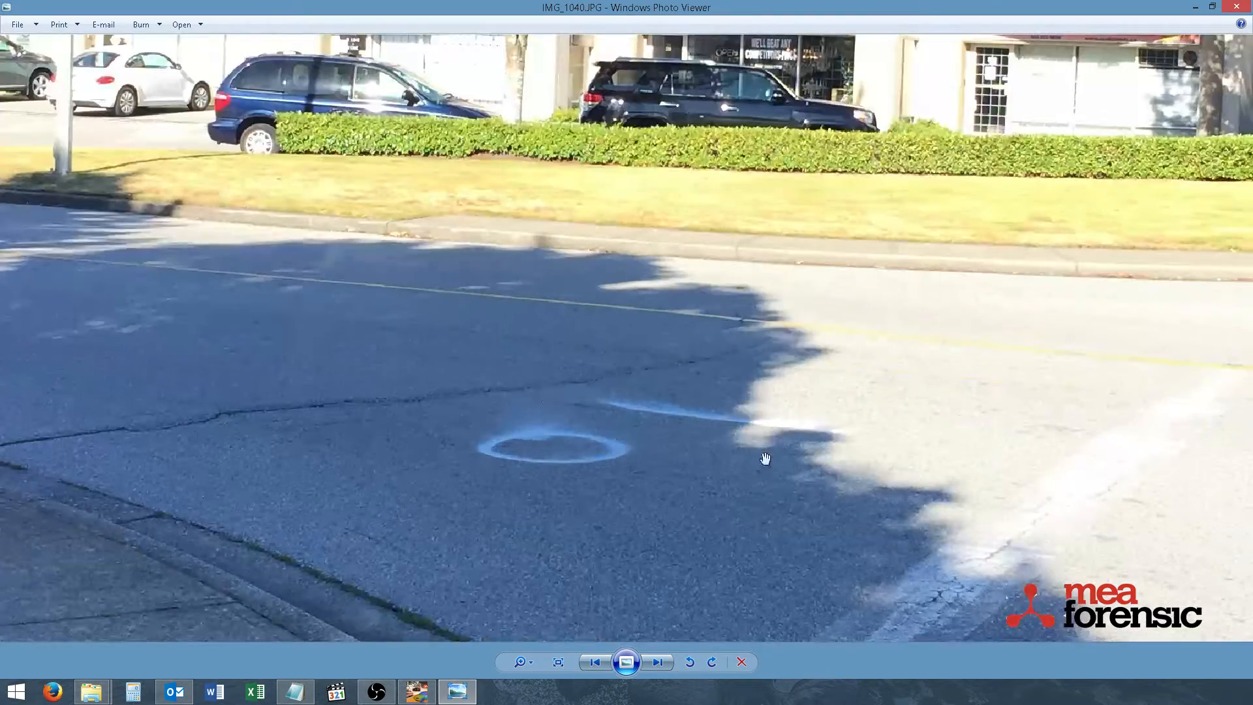
pyautogui.scroll(-5, 667, 411)
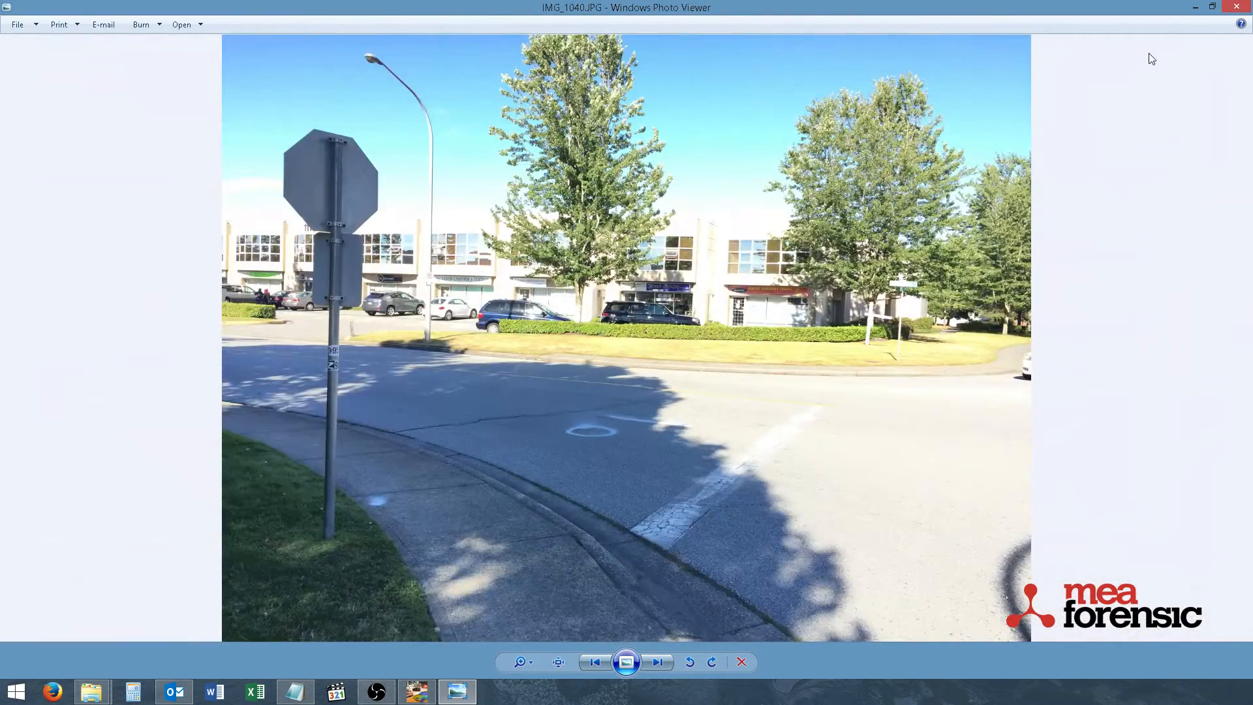
pyautogui.click(1195, 7)
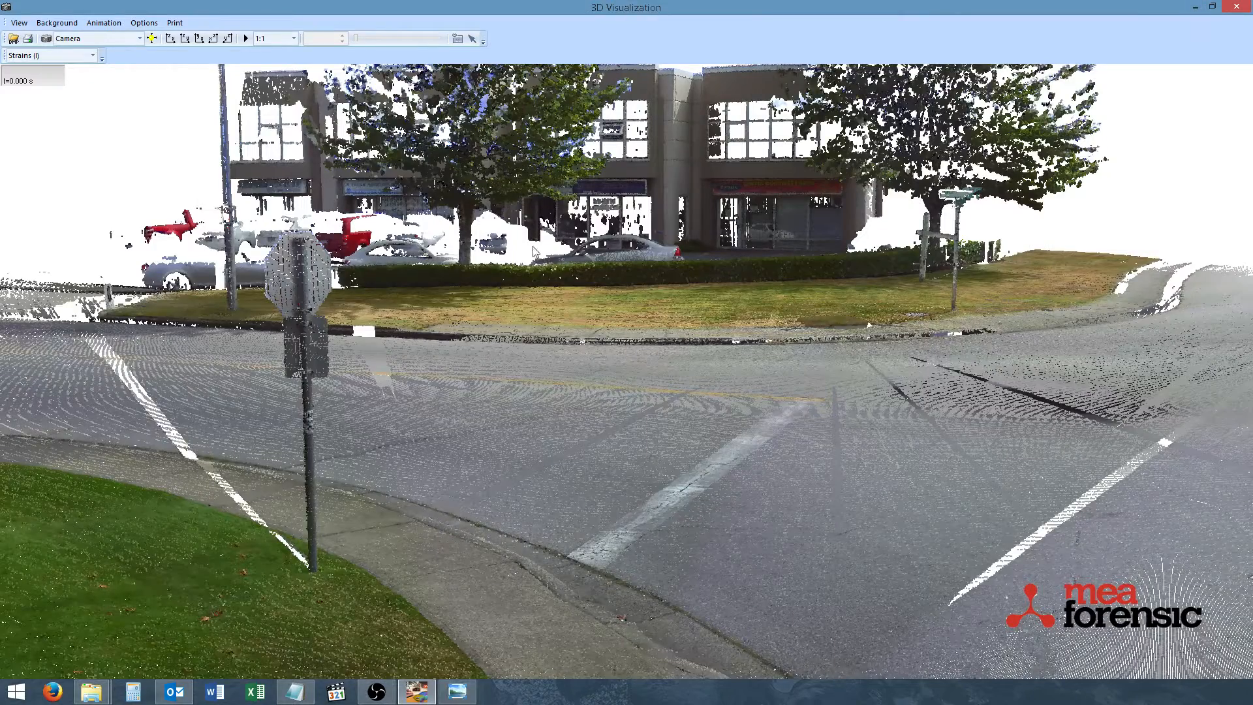
# Load IMG_1040.JPG from the Scene Clouds Photos folder as the background bitmap of the 3D view
pyautogui.click(57, 24)
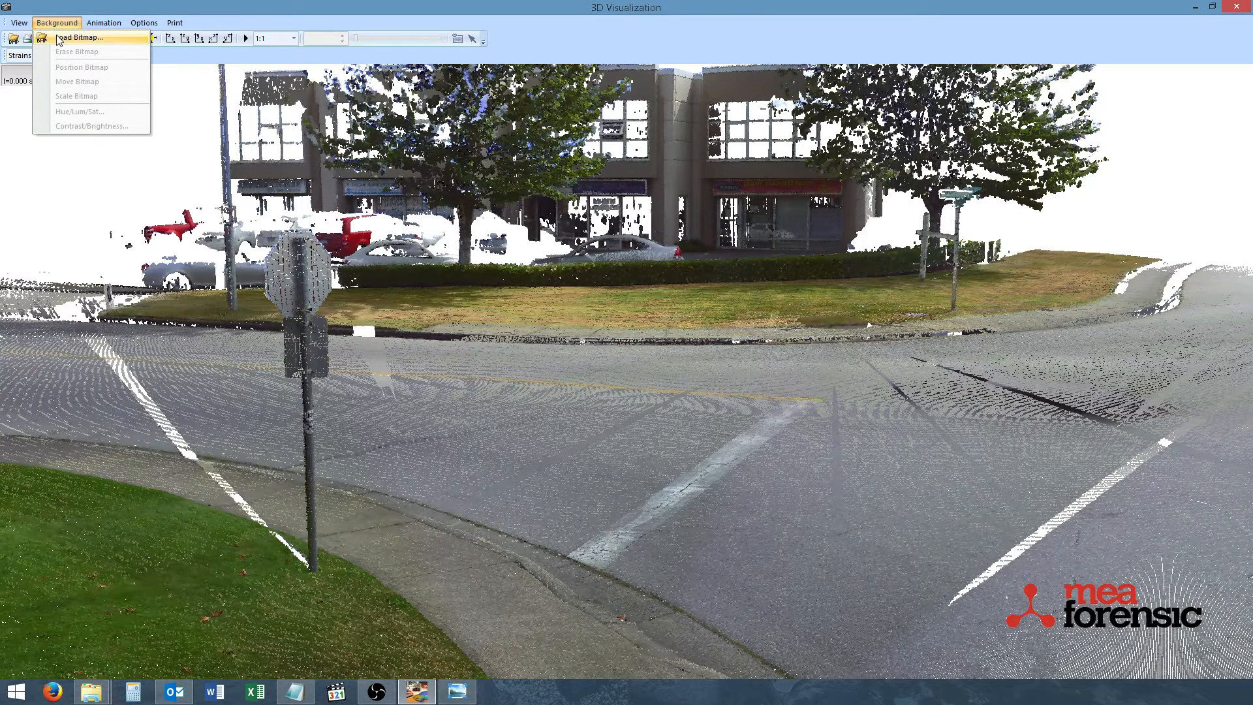
pyautogui.click(69, 38)
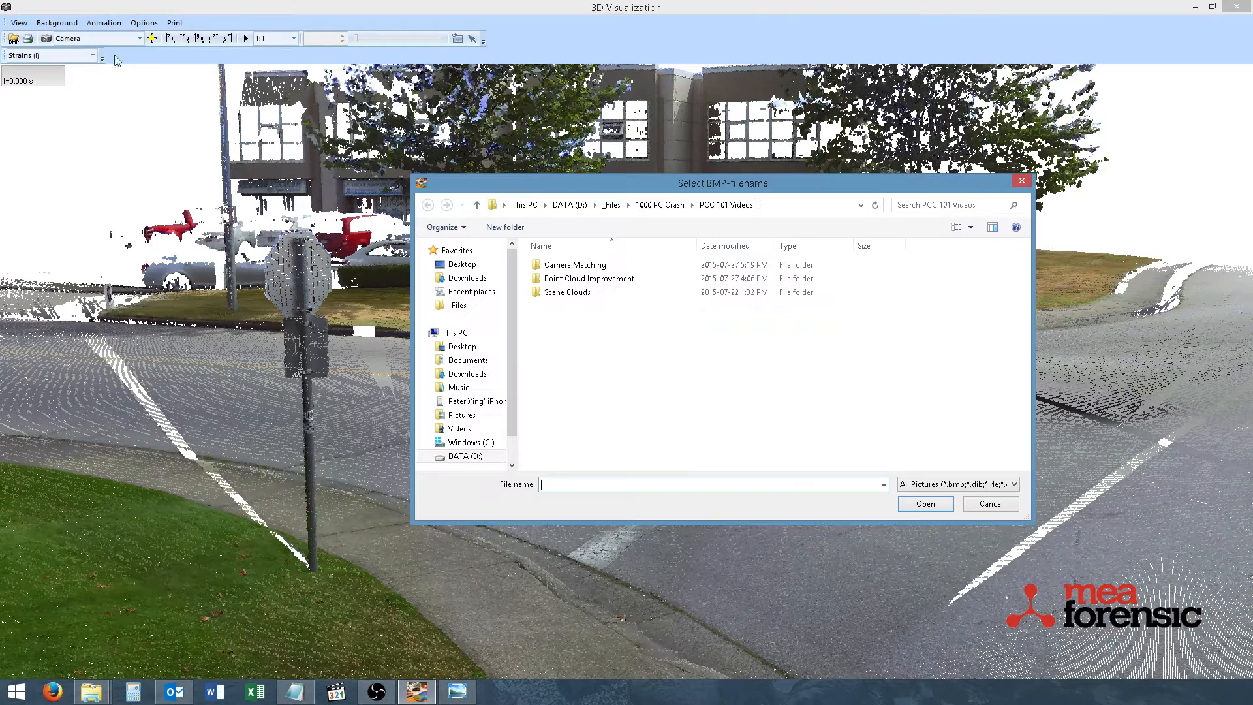
pyautogui.doubleClick(583, 292)
pyautogui.doubleClick(571, 269)
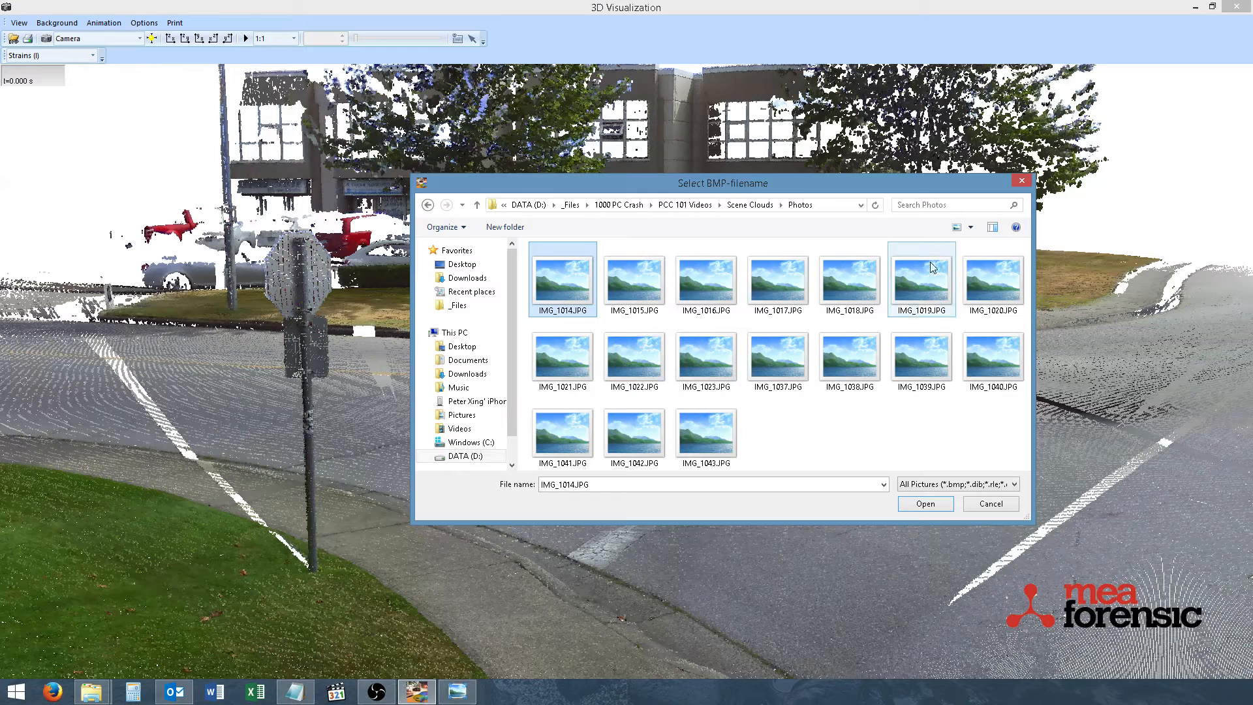
pyautogui.click(993, 357)
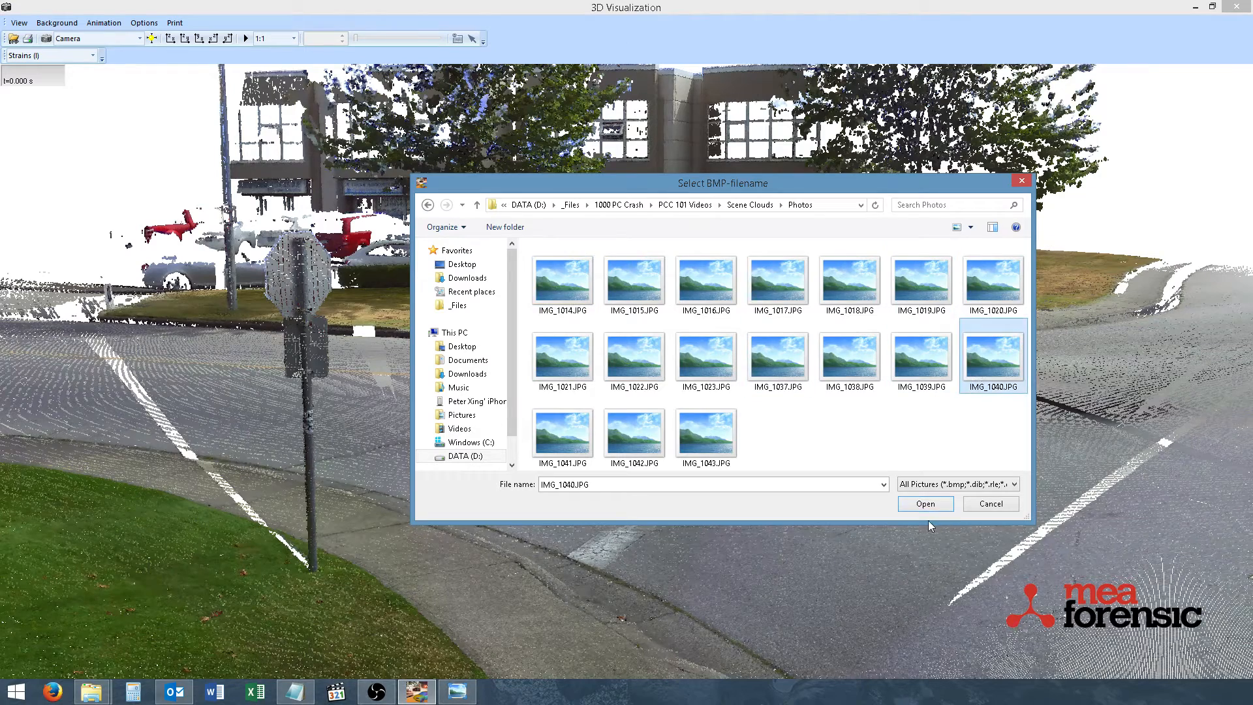
pyautogui.click(926, 504)
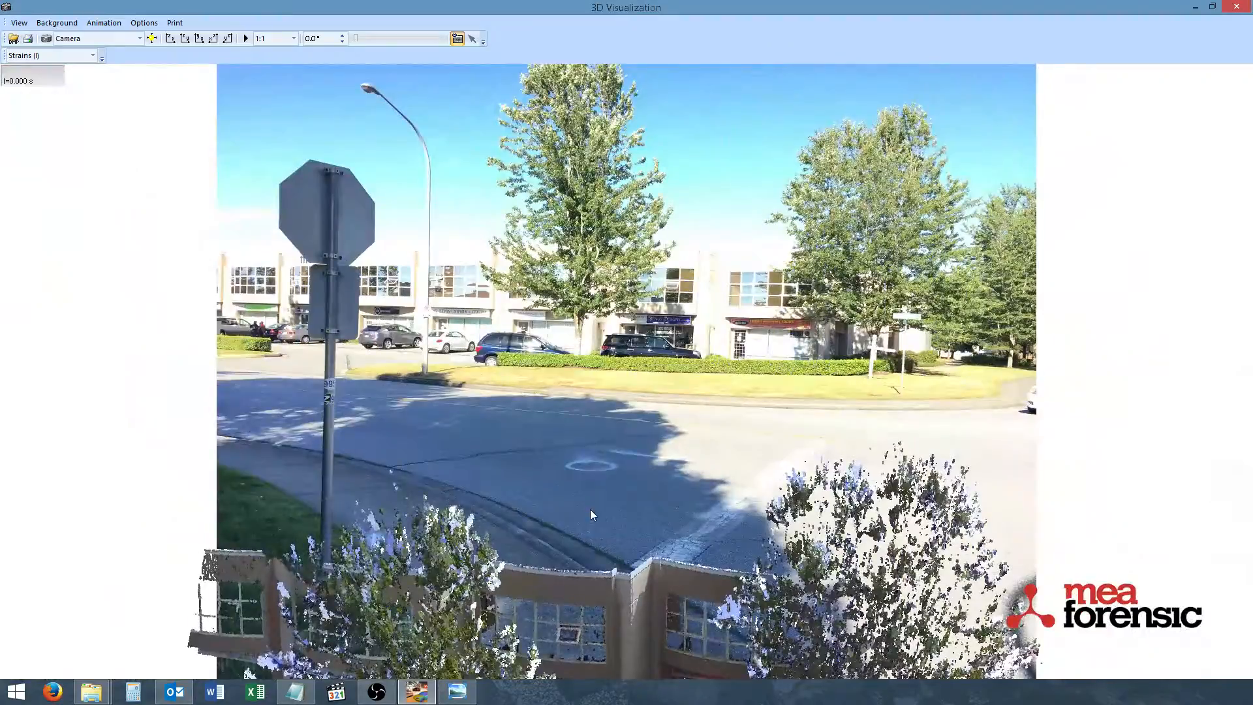
# Reorient the 3D camera over the background photo so it faces the intersection and stop sign again
pyautogui.moveTo(590, 509); pyautogui.dragTo(590, 494)
pyautogui.moveTo(656, 445); pyautogui.dragTo(646, 209)
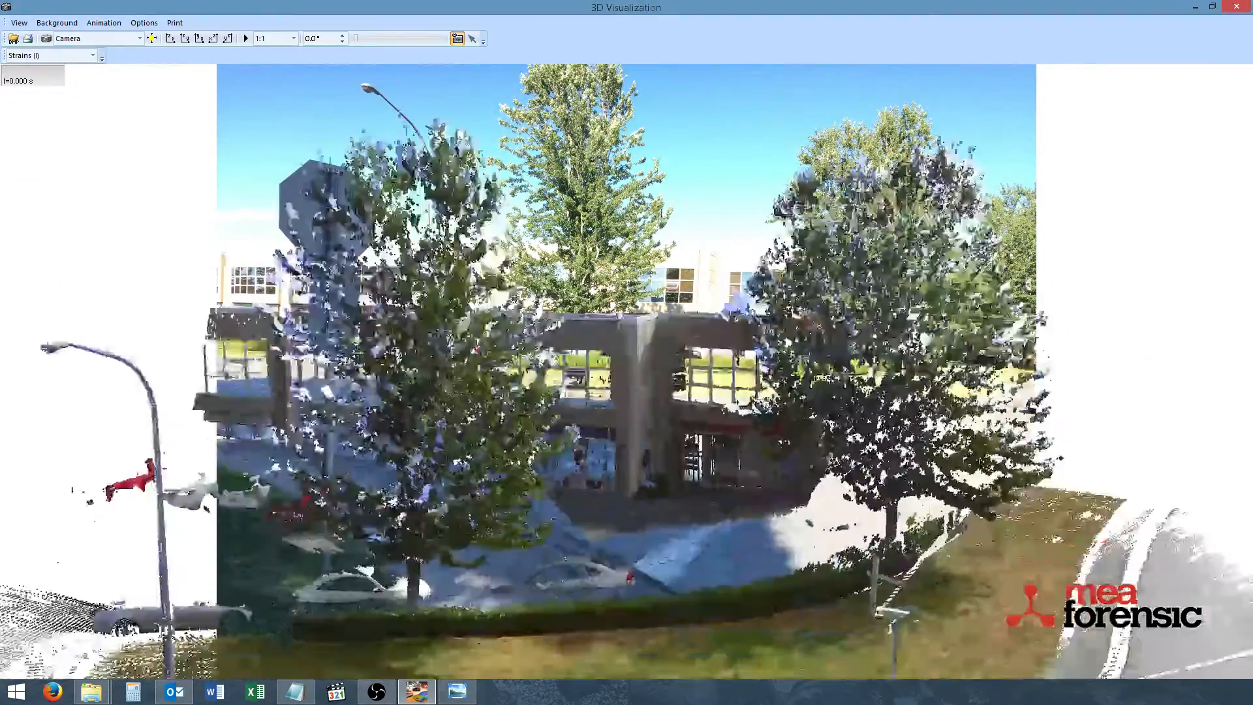
pyautogui.moveTo(647, 483); pyautogui.dragTo(637, 435)
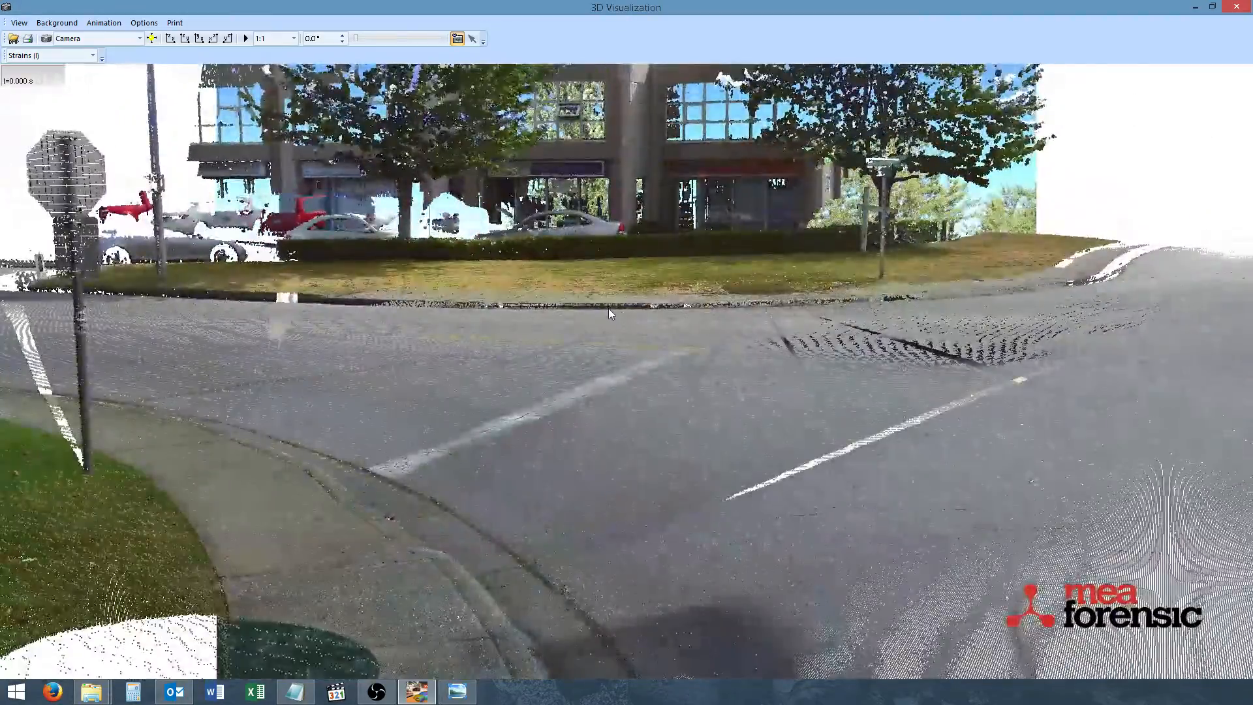
pyautogui.moveTo(608, 308); pyautogui.dragTo(666, 272)
pyautogui.scroll(-5, 664, 272)
pyautogui.moveTo(590, 261); pyautogui.dragTo(623, 314, button='right')
pyautogui.click(13, 25)
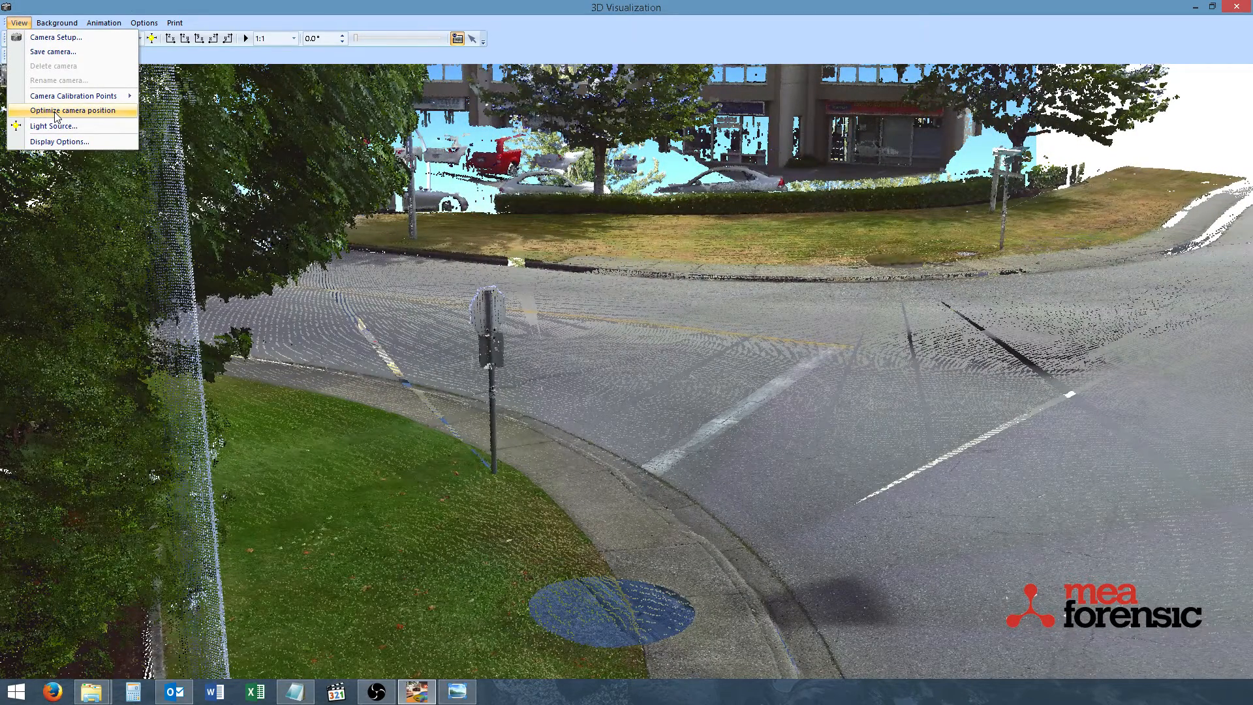
pyautogui.click(56, 110)
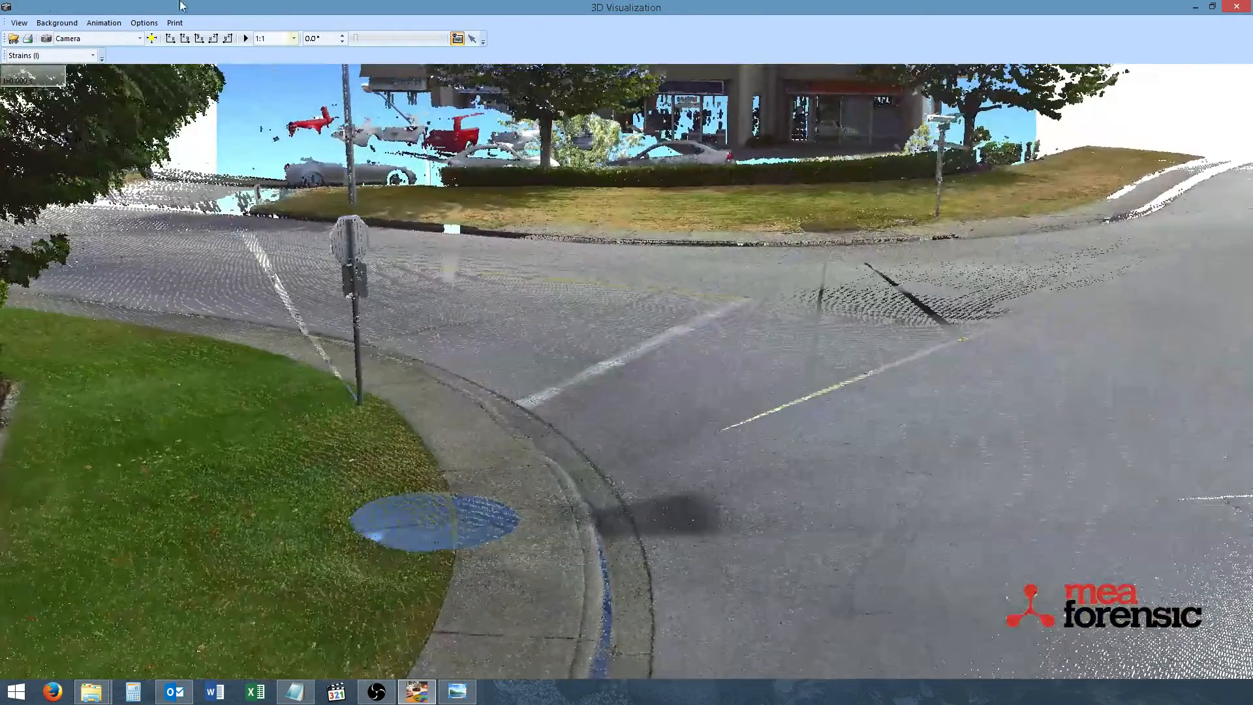
# Set the background image to show in the foreground in the display options
pyautogui.click(56, 22)
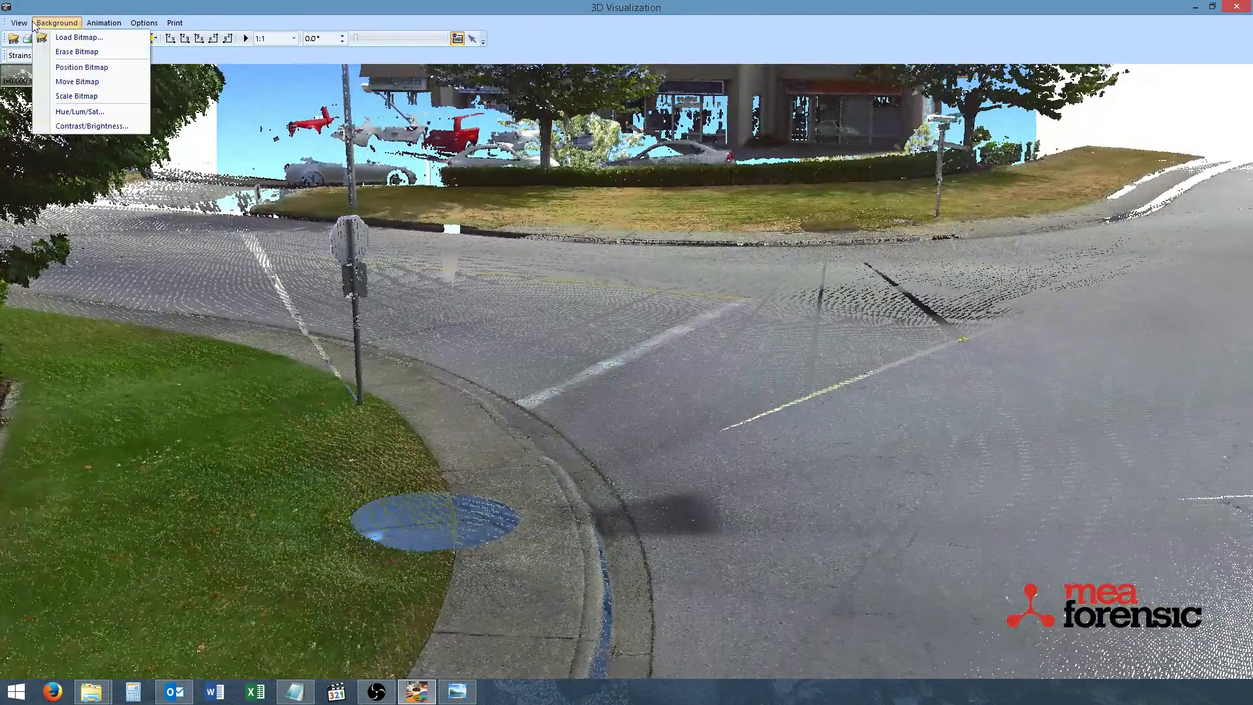
pyautogui.moveTo(19, 23)
pyautogui.click(58, 142)
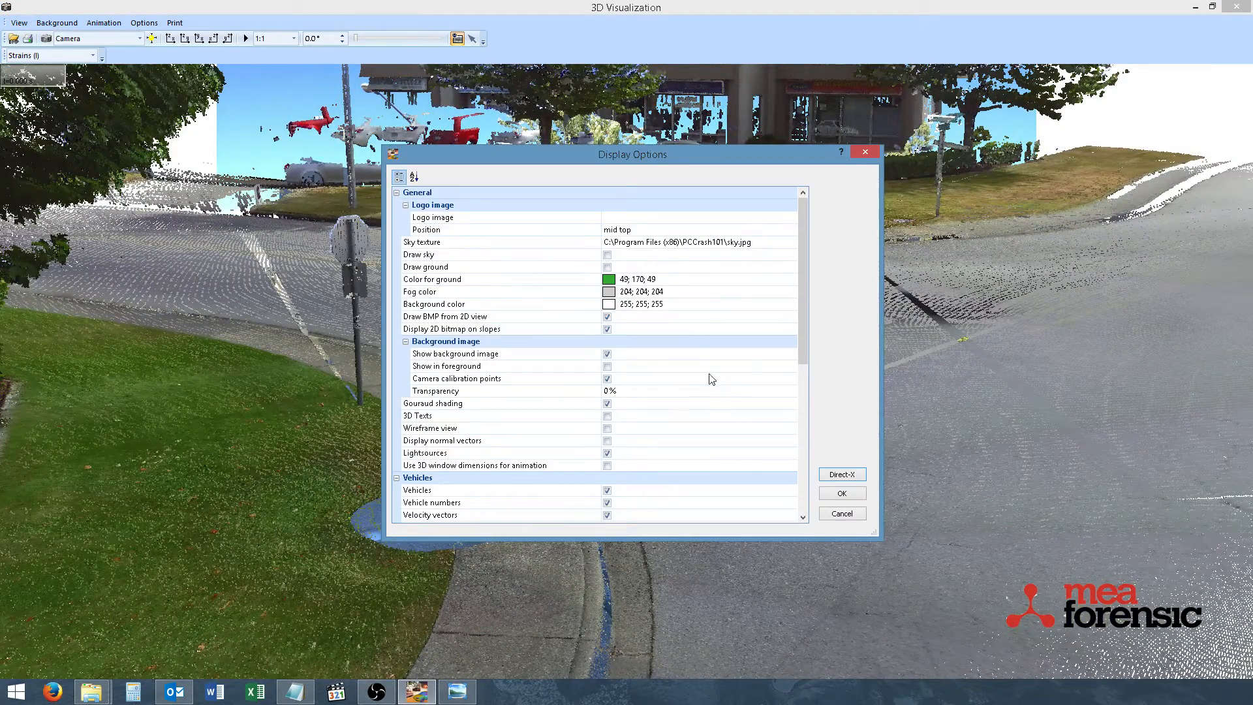
pyautogui.click(609, 370)
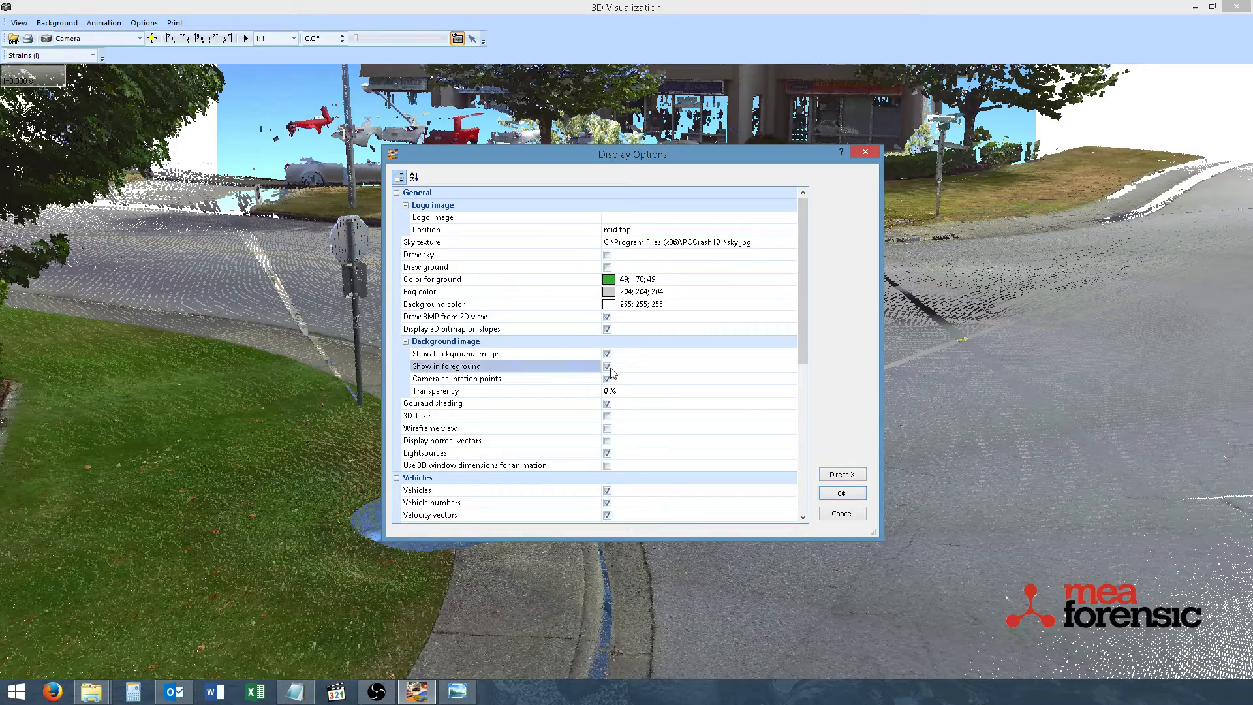
pyautogui.click(842, 493)
# Shift the 3D camera so the point cloud's stop sign and its post base sit beside the photo
pyautogui.moveTo(687, 353); pyautogui.dragTo(616, 374)
pyautogui.moveTo(434, 274); pyautogui.dragTo(320, 475)
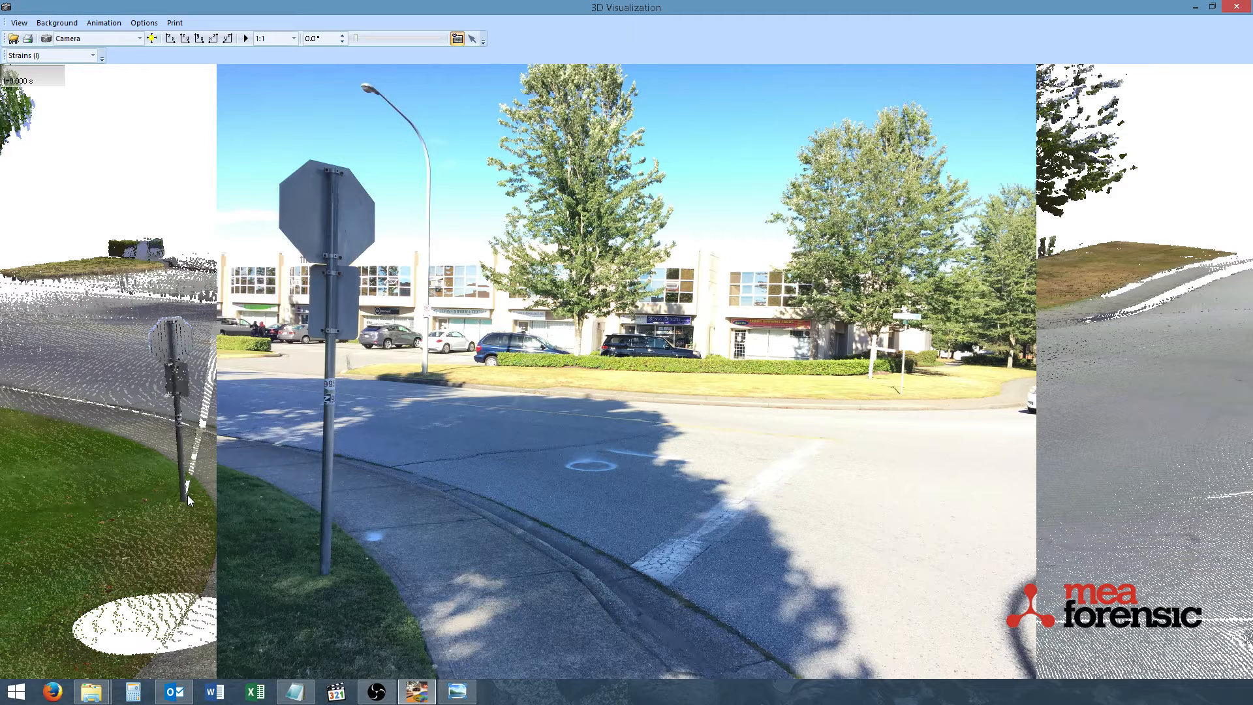
pyautogui.moveTo(187, 495); pyautogui.dragTo(181, 491, button='middle')
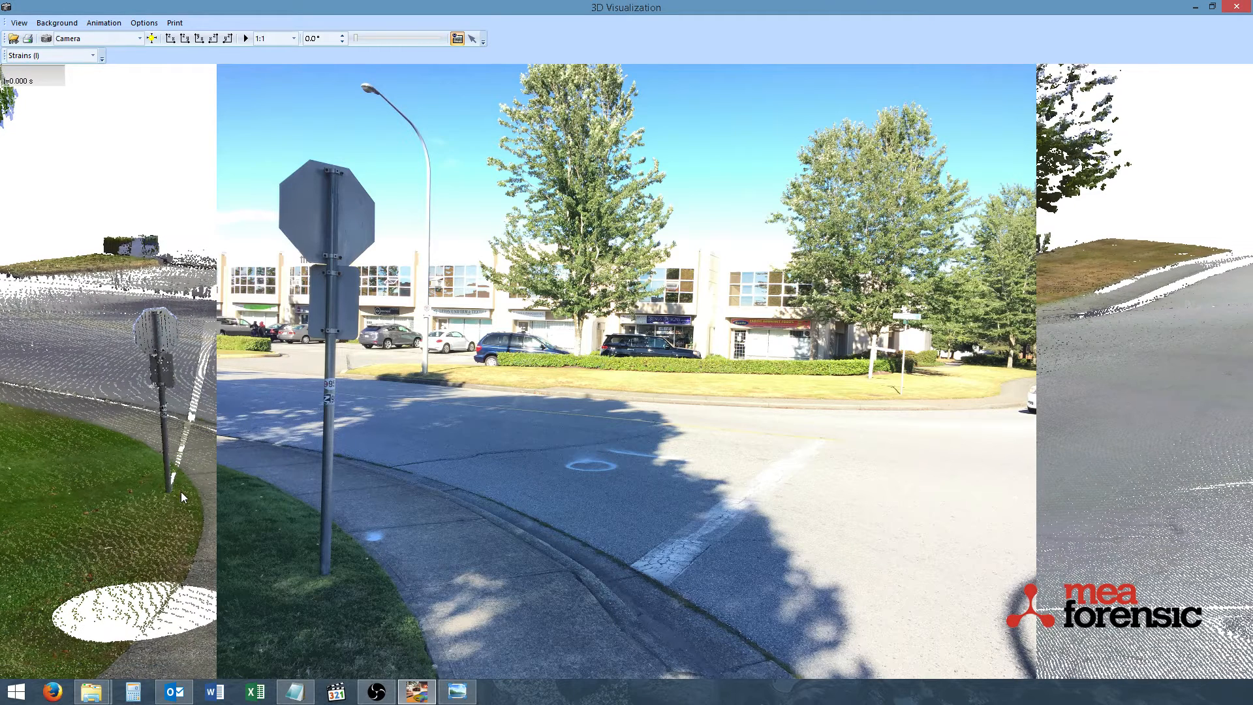
# Add a camera calibration point and mark the base of the stop sign post on the photo
pyautogui.click(18, 21)
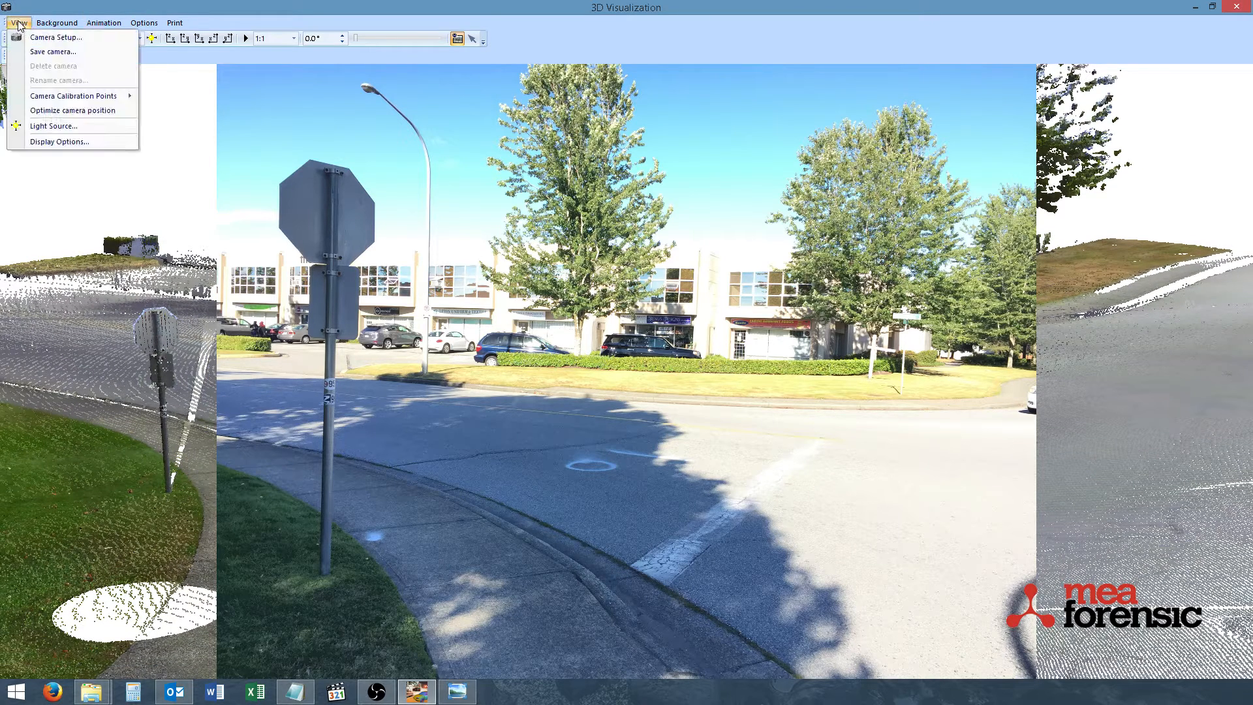
pyautogui.moveTo(52, 99)
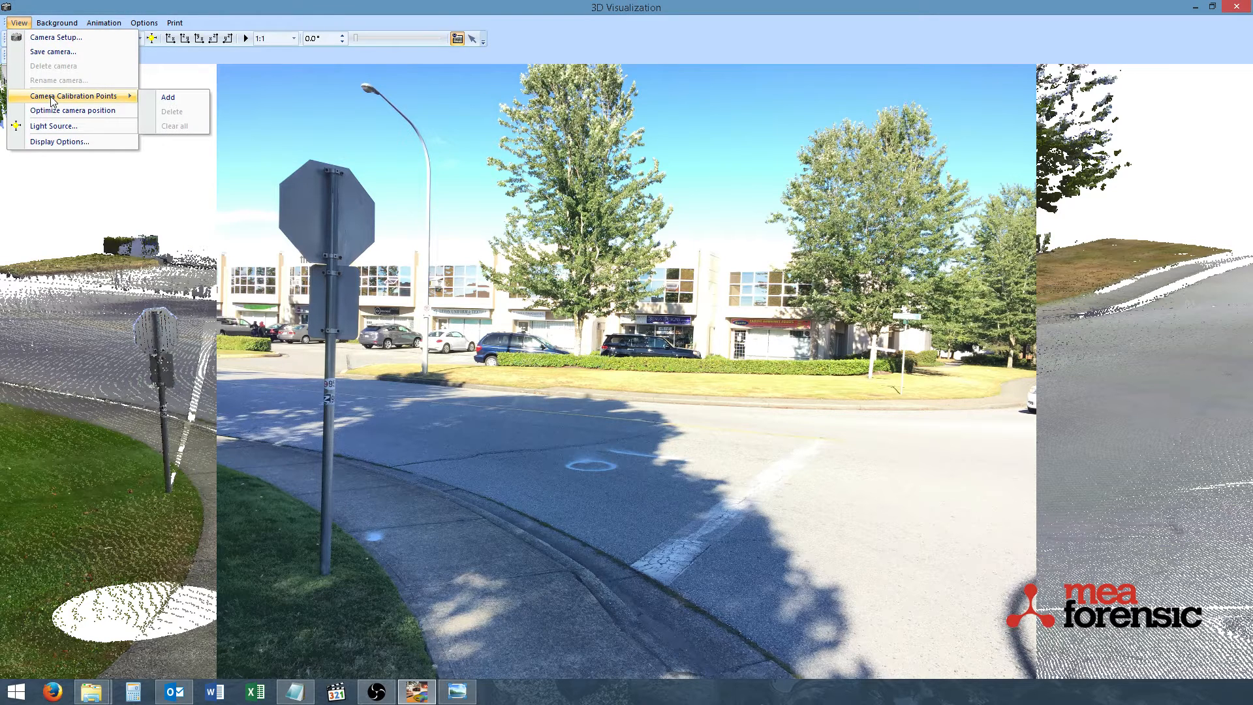
pyautogui.click(171, 98)
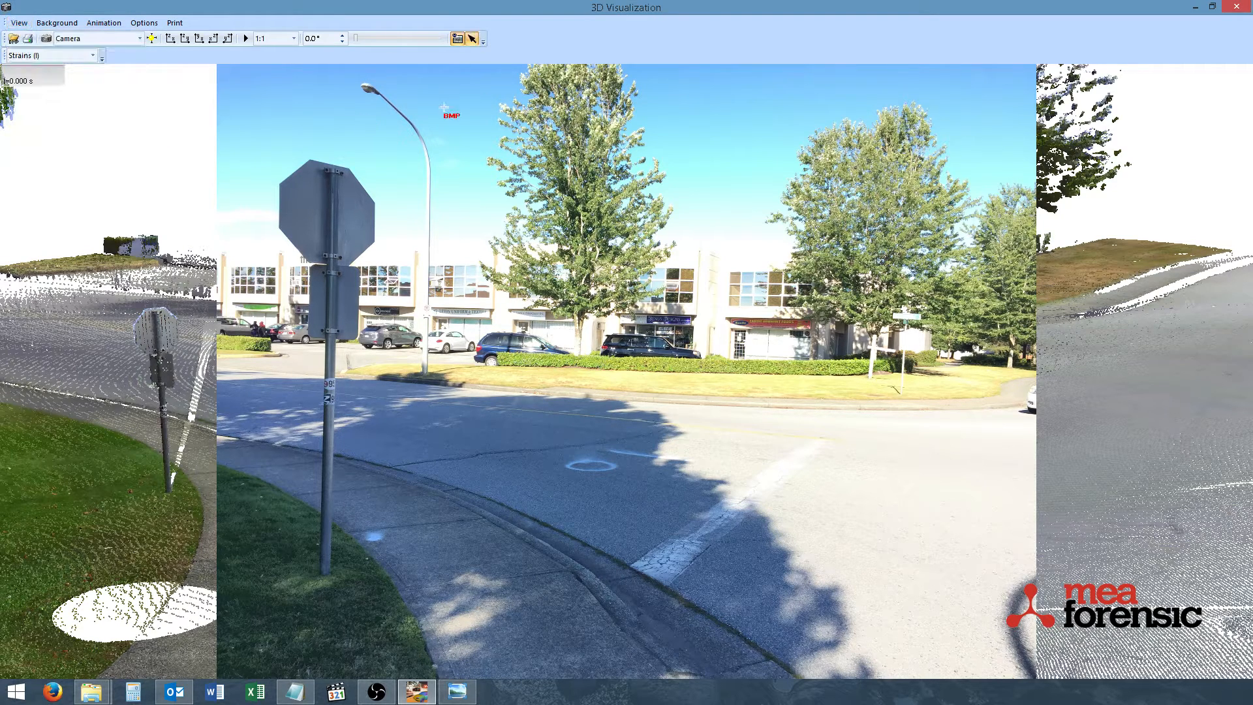
pyautogui.click(471, 146)
pyautogui.moveTo(471, 146)
pyautogui.mouseDown()
pyautogui.moveTo(483, 169)
pyautogui.moveTo(412, 496)
pyautogui.moveTo(325, 572)
pyautogui.mouseUp()
pyautogui.click(325, 573)
# Hide the background image, mark the matching stop sign post base in the point cloud, and show the image again
pyautogui.click(457, 39)
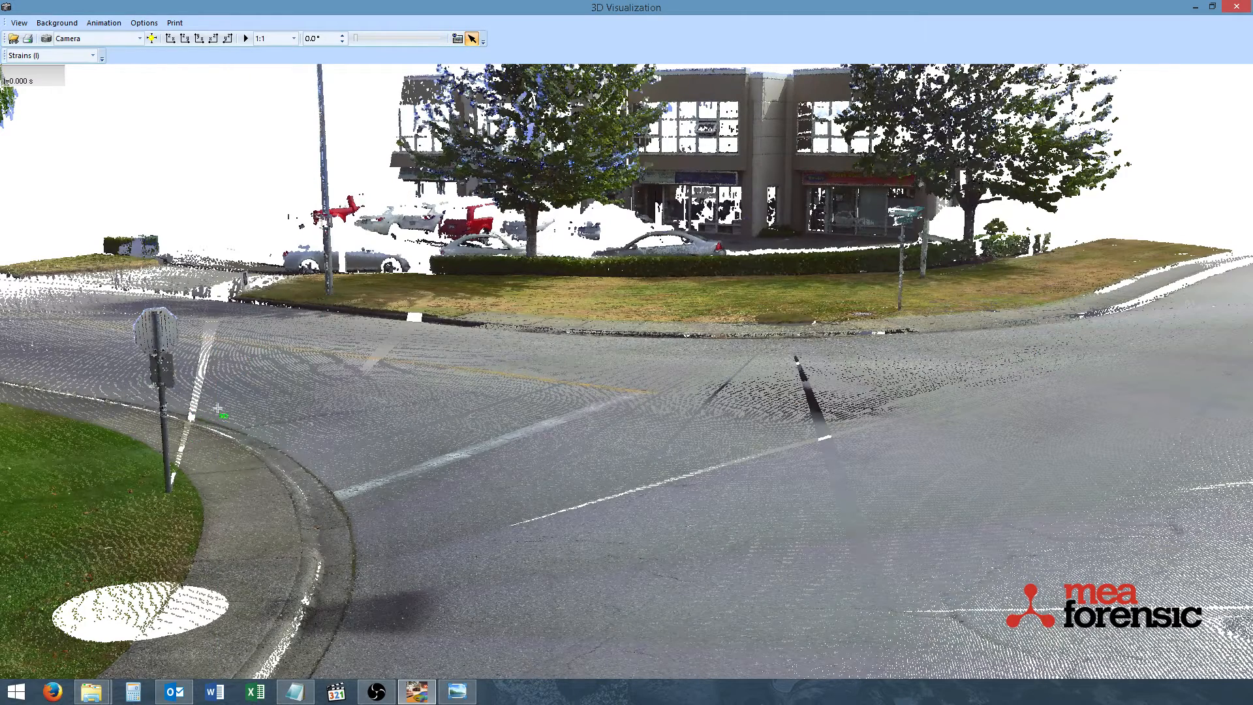
pyautogui.click(168, 491)
pyautogui.click(458, 39)
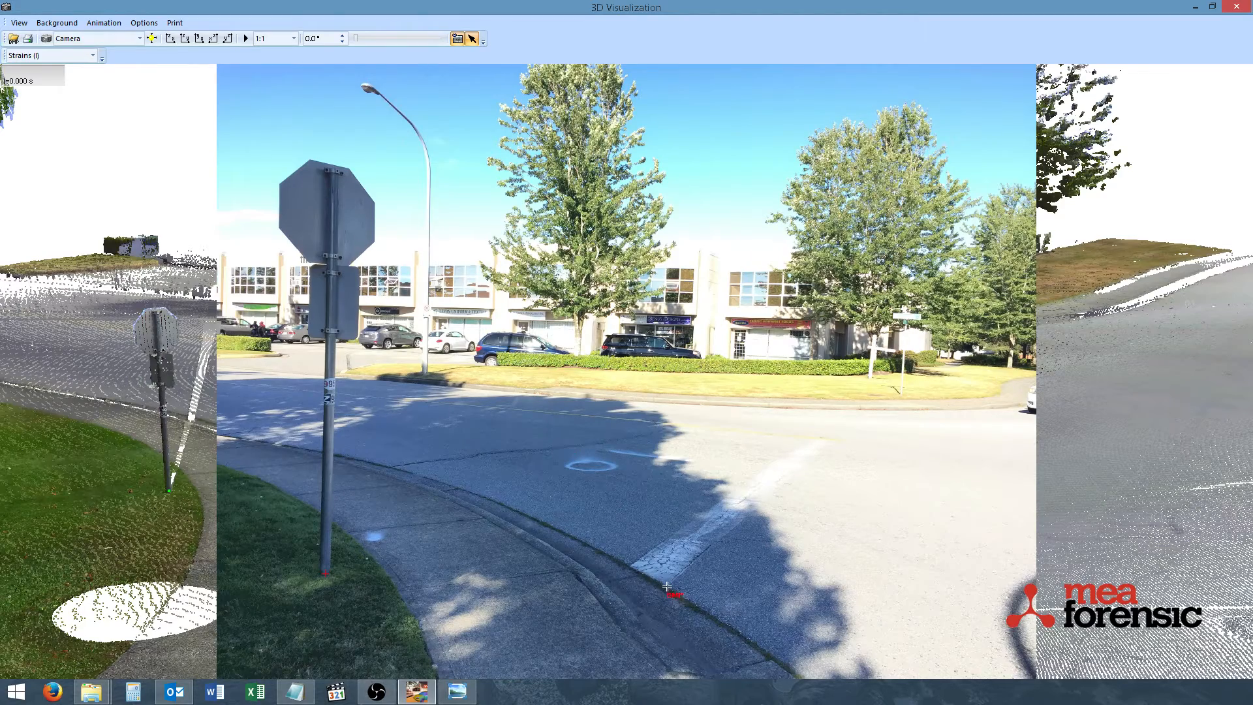
# Mark matching calibration points at both ends of the painted stop line in the point cloud and on the photo
pyautogui.click(458, 38)
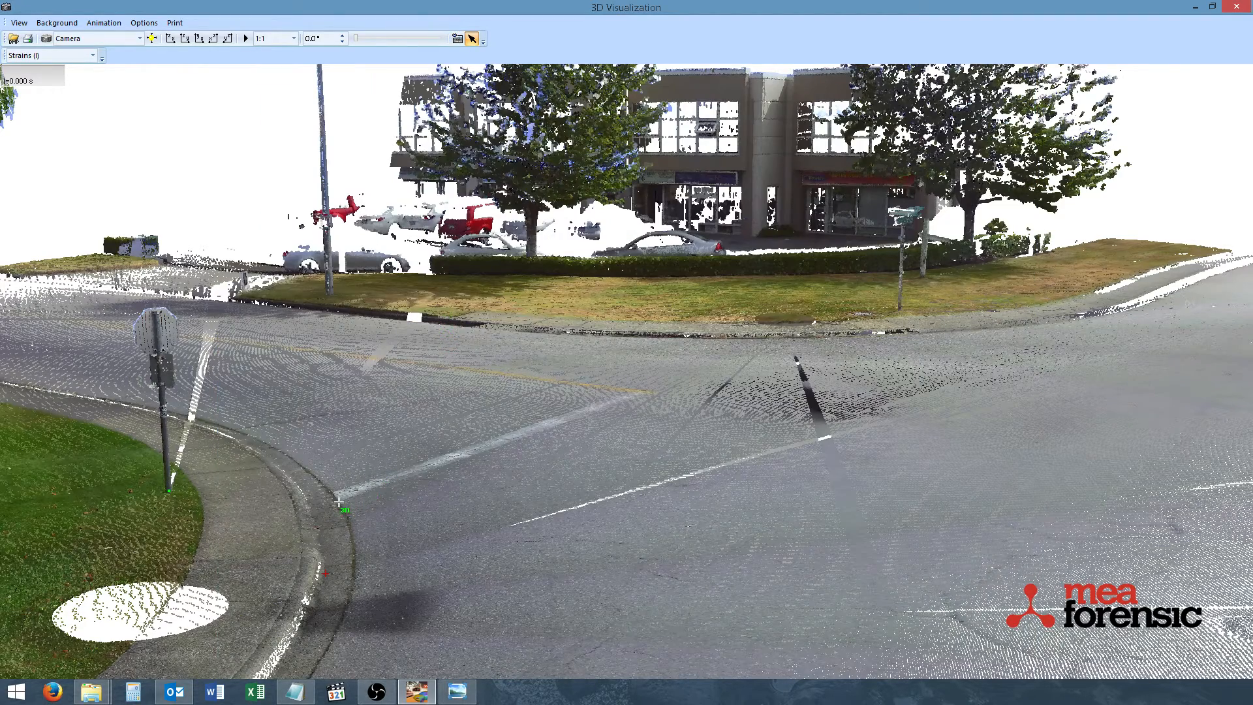
pyautogui.click(458, 39)
pyautogui.click(458, 39)
pyautogui.click(458, 39)
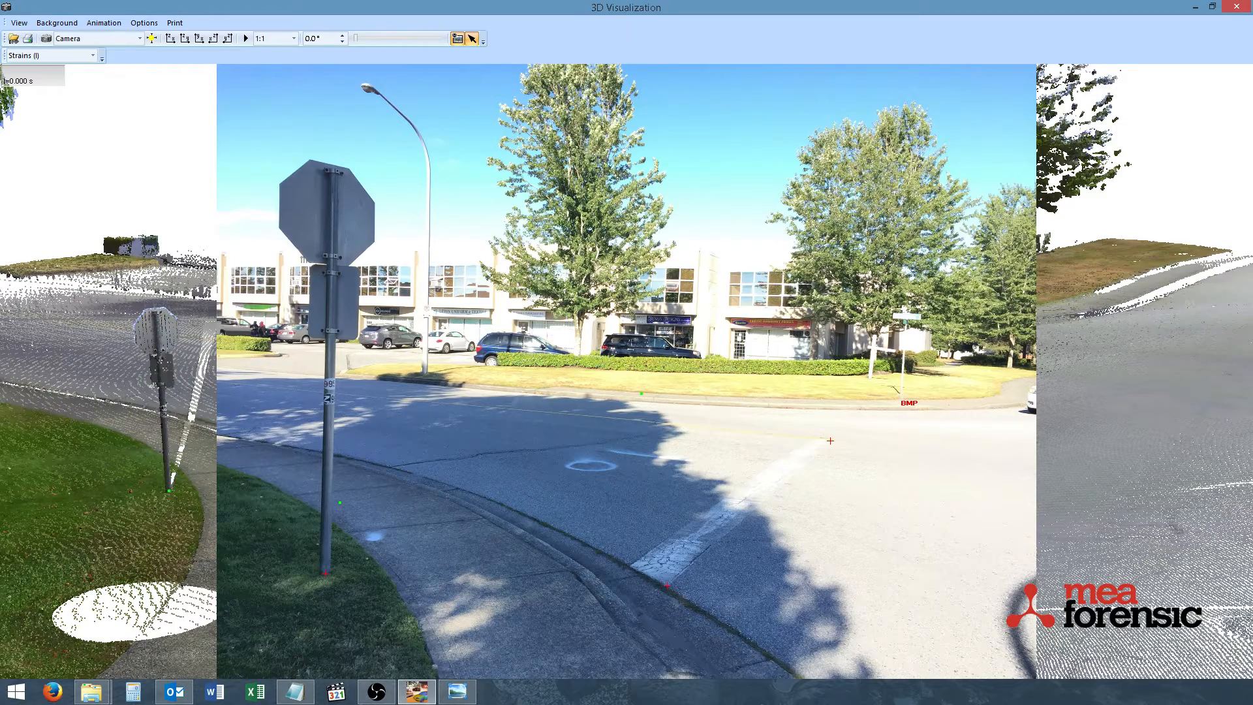
# Mark matching calibration points at the bases of the street sign post and the post behind it, in both photo and point cloud
pyautogui.click(458, 39)
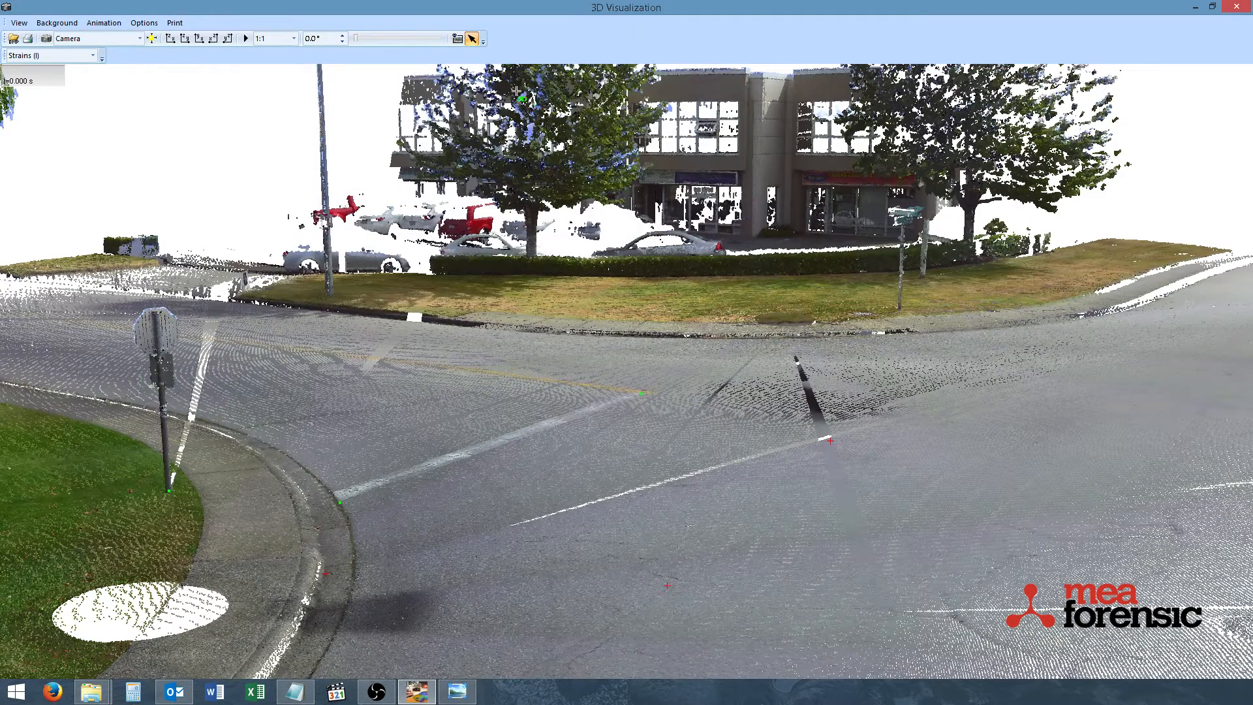
pyautogui.click(472, 39)
pyautogui.scroll(2, 800, 300)
pyautogui.moveTo(800, 300); pyautogui.dragTo(786, 405, button='middle')
pyautogui.scroll(2, 840, 437)
pyautogui.scroll(2, 809, 411)
pyautogui.scroll(2, 836, 421)
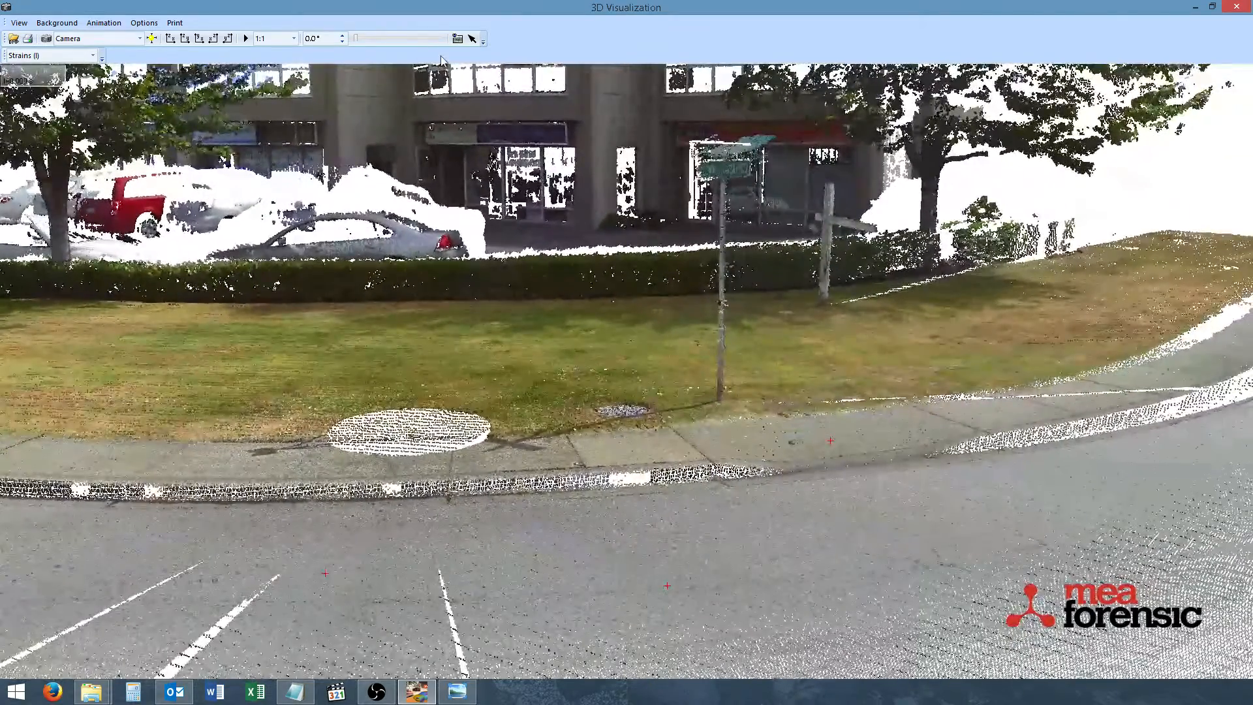
pyautogui.click(472, 39)
pyautogui.click(457, 39)
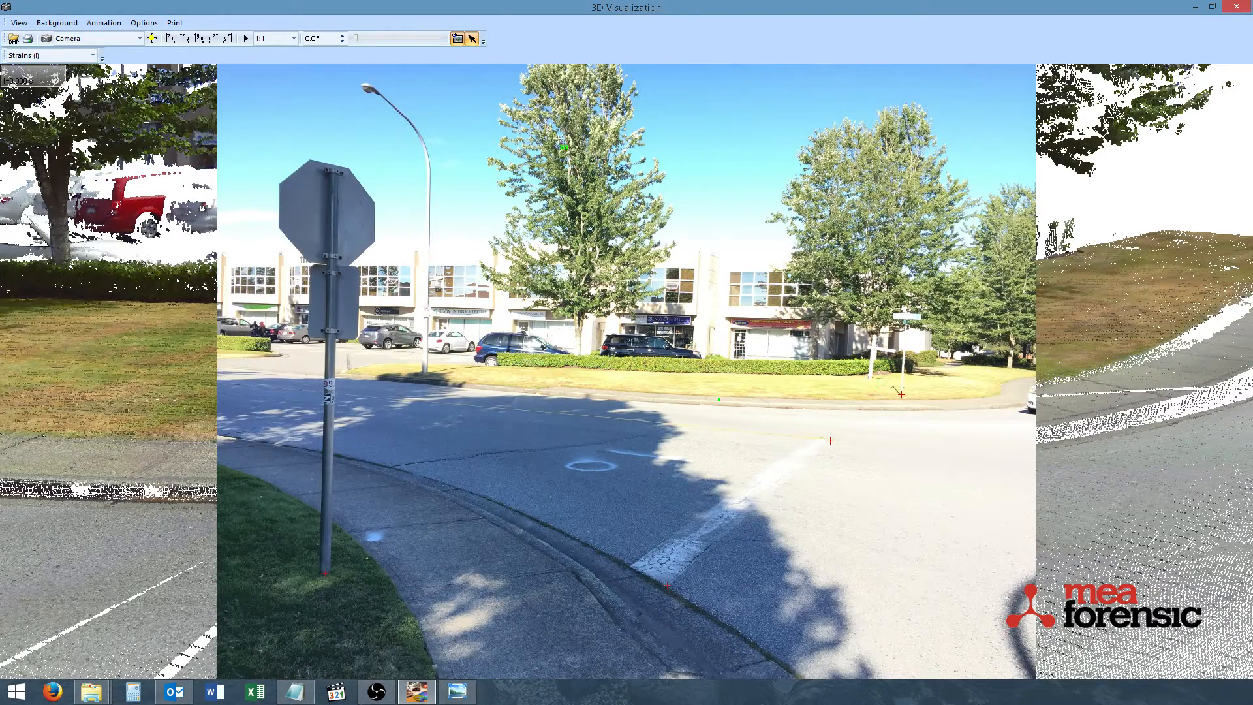
pyautogui.click(458, 38)
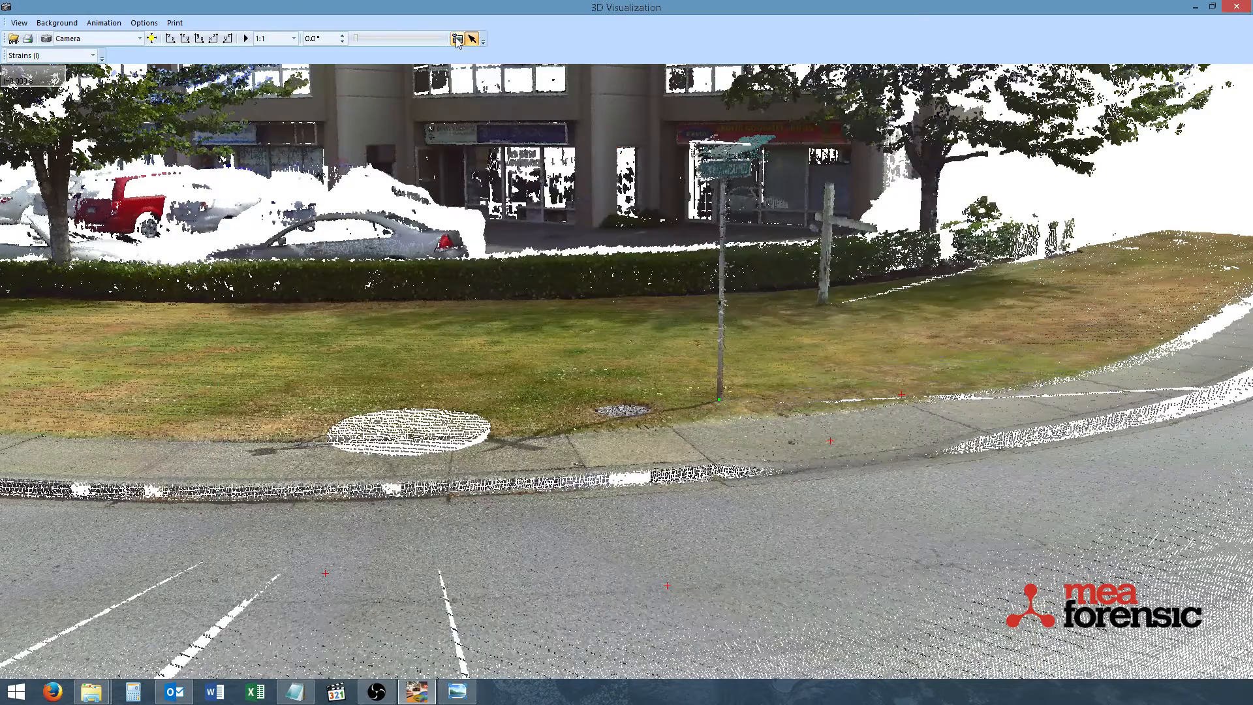
pyautogui.click(824, 303)
# Mark matching calibration points at the base of the street lamp pole on the photo and in the point cloud
pyautogui.click(474, 40)
pyautogui.scroll(-6, 501, 345)
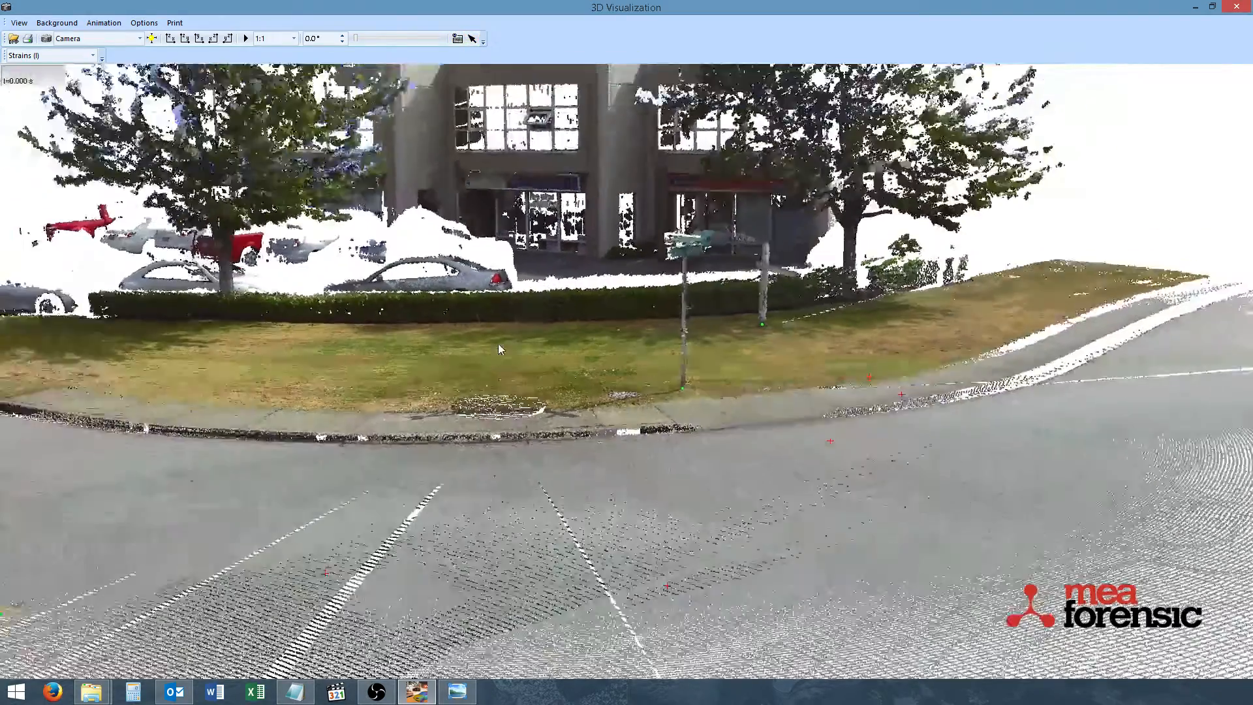
pyautogui.scroll(-3, 450, 363)
pyautogui.moveTo(448, 370); pyautogui.dragTo(604, 337, button='middle')
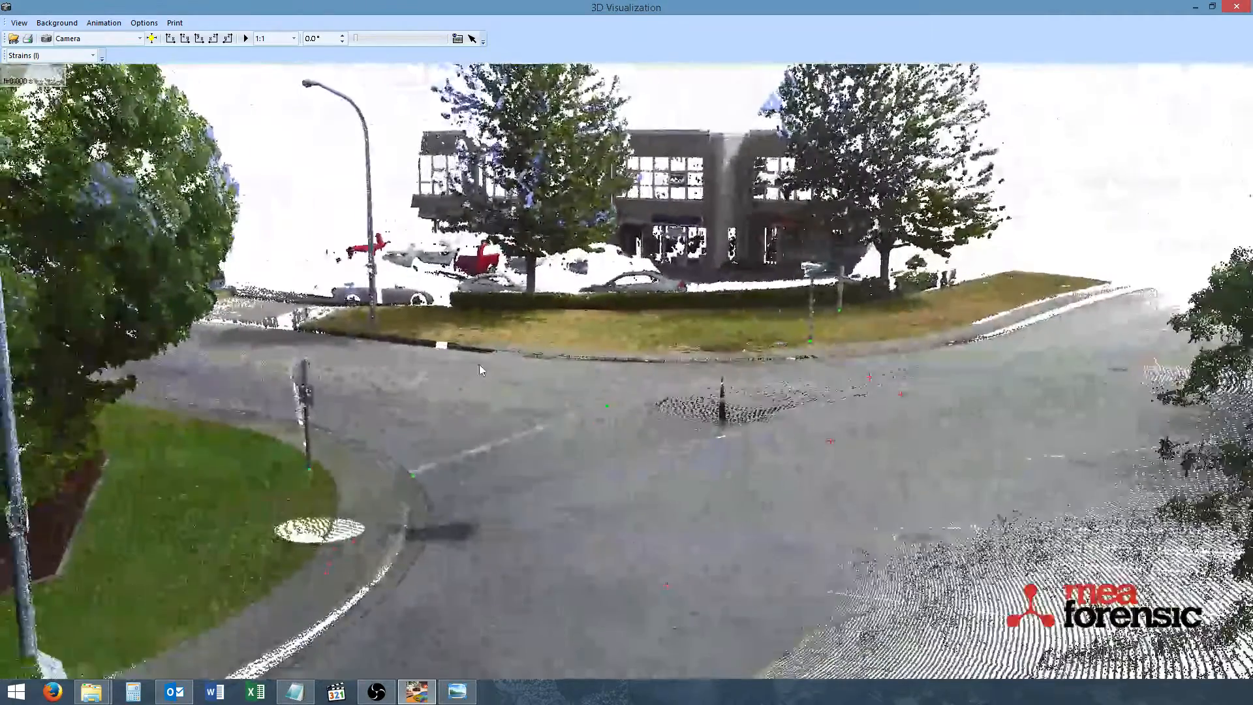
pyautogui.scroll(1, 459, 235)
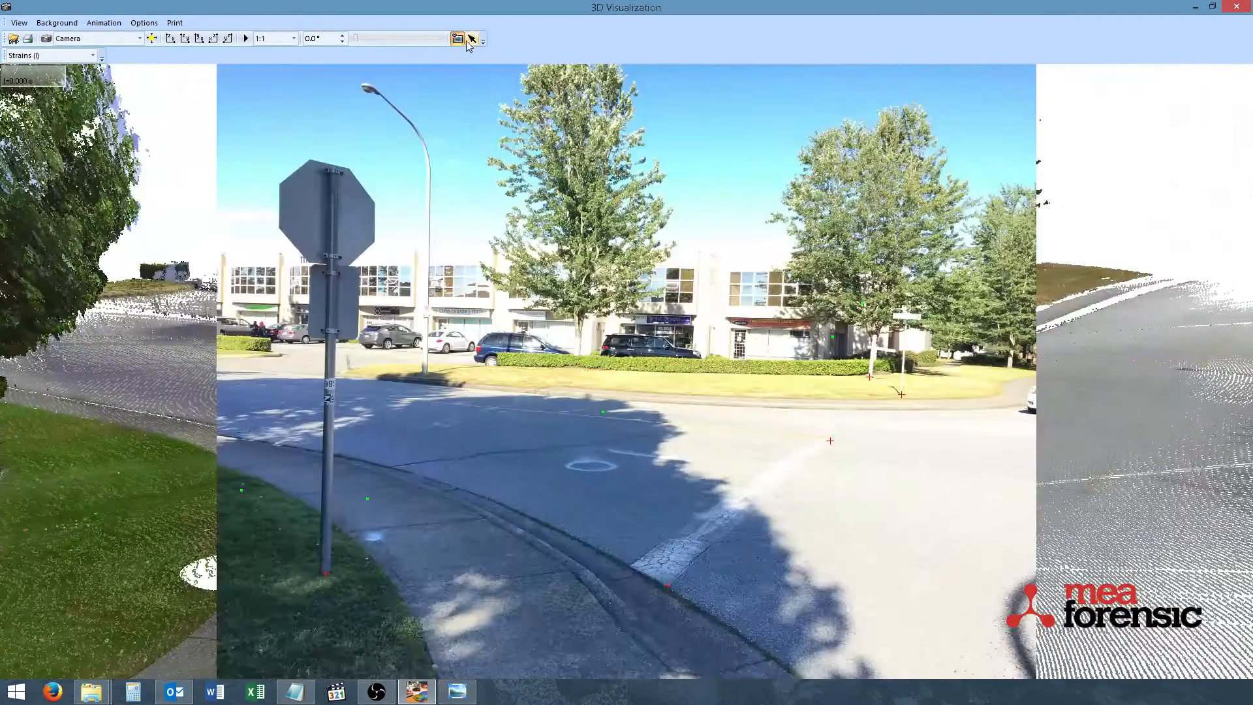
pyautogui.click(457, 38)
pyautogui.click(457, 39)
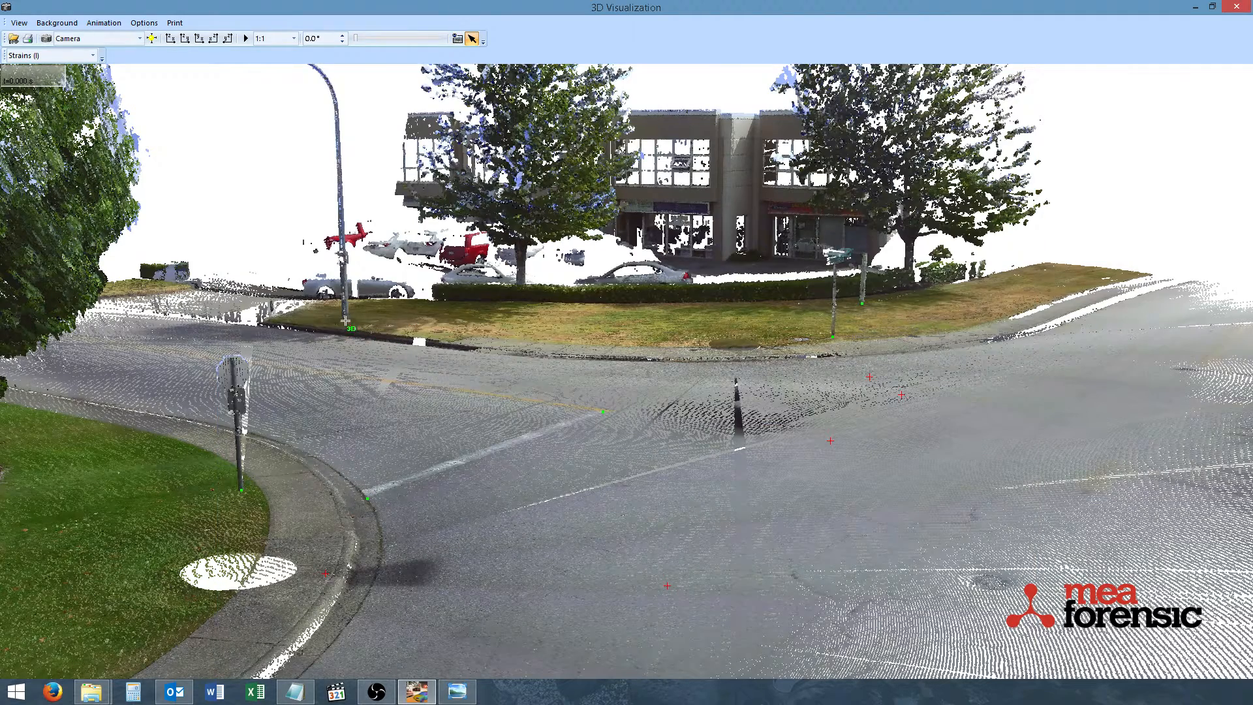
pyautogui.click(458, 39)
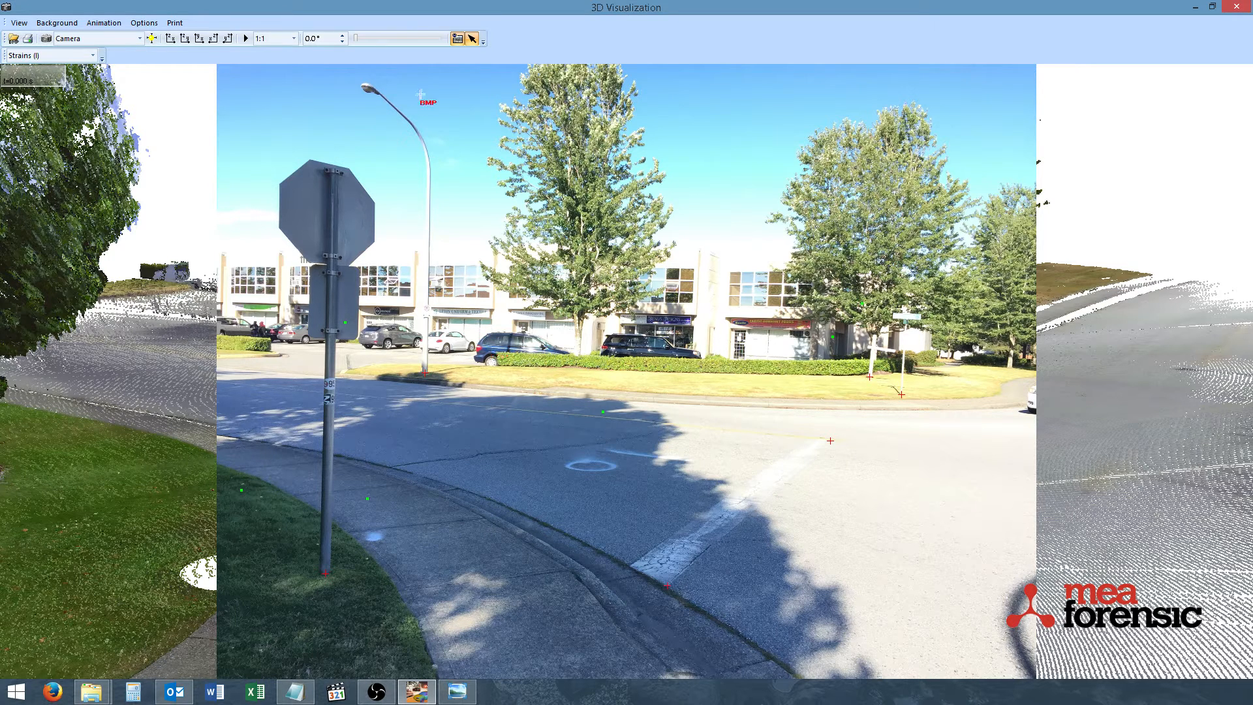
# Optimize the camera position from the marked calibration points
pyautogui.click(19, 23)
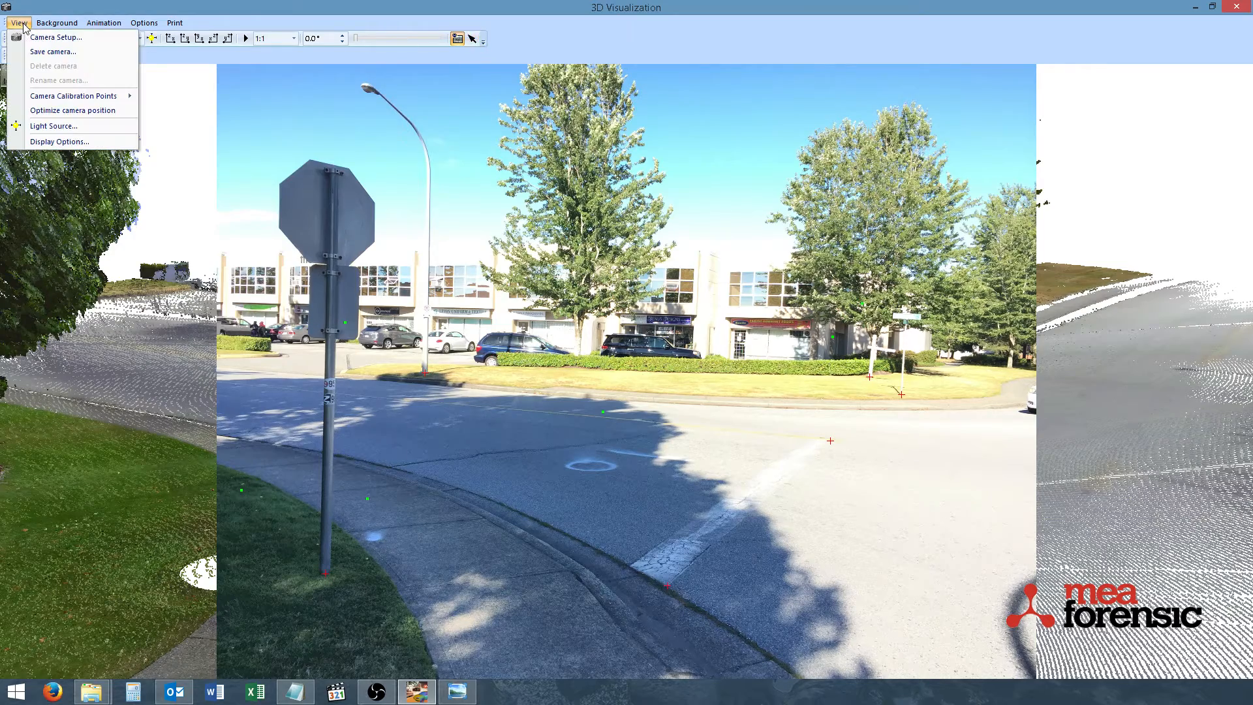
pyautogui.click(73, 111)
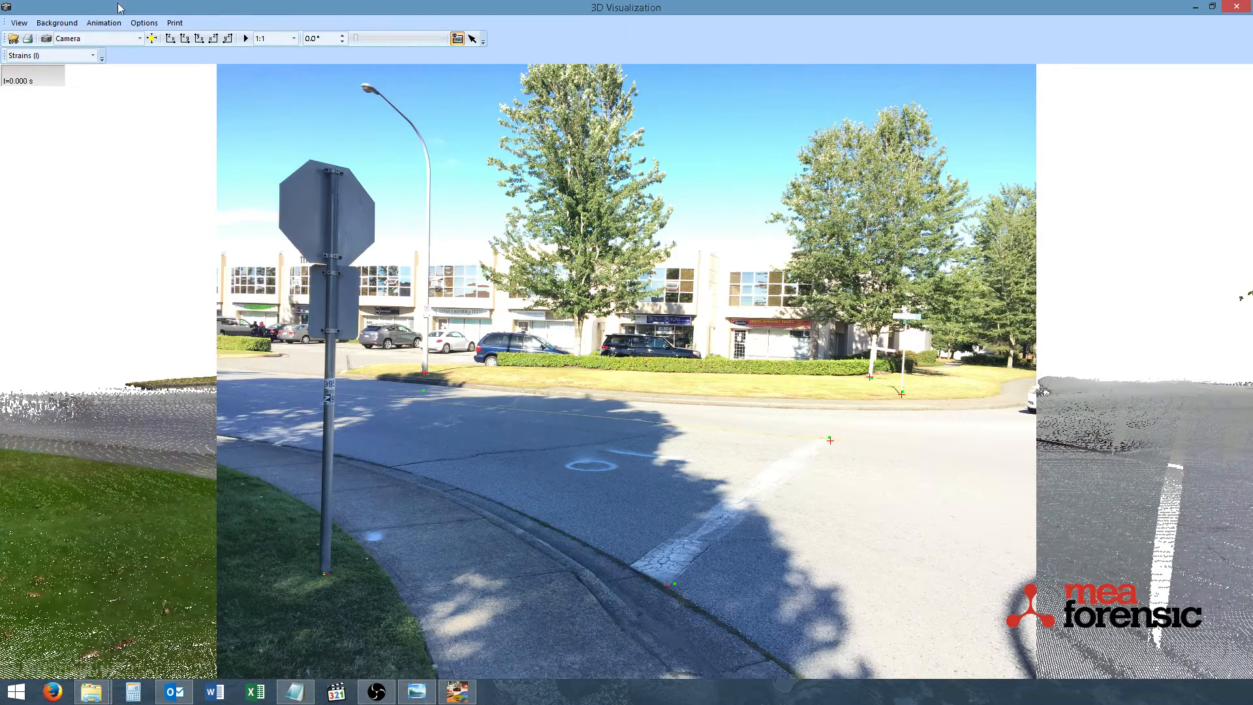
# Alternate repeatedly between the background photo and the point cloud to compare how the sign, lamp pole, trees and stop line align
pyautogui.click(457, 39)
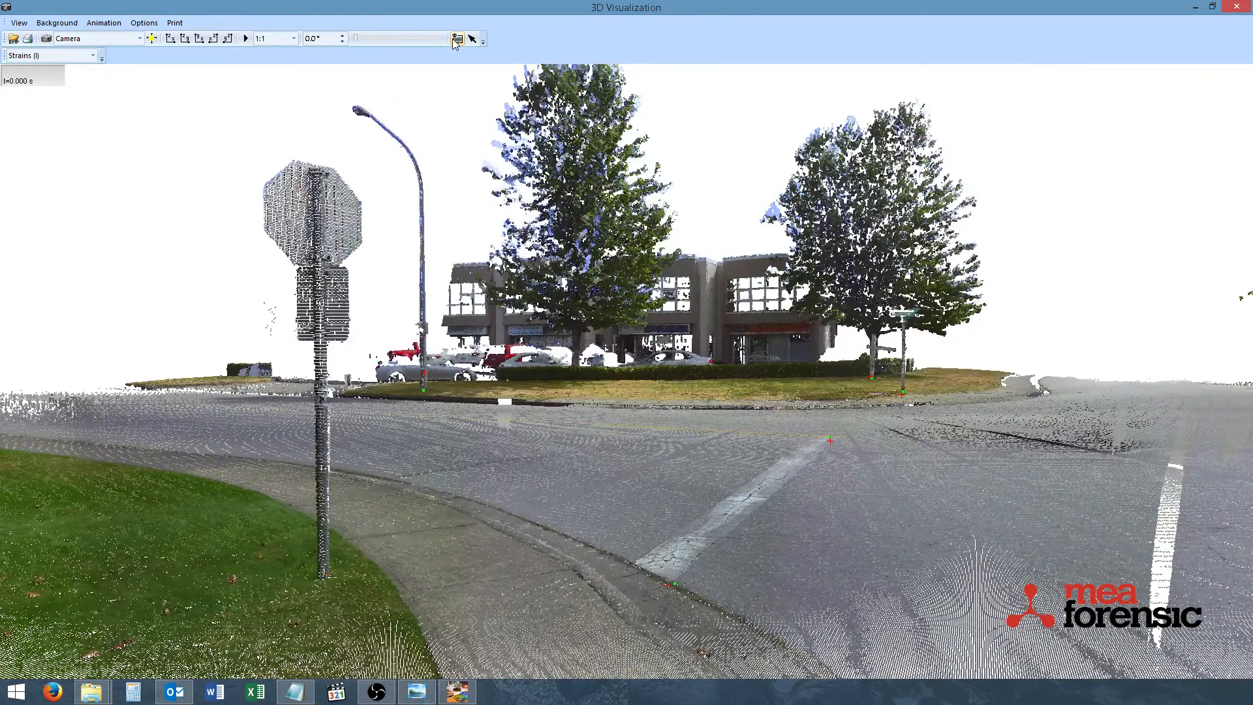
pyautogui.click(456, 39)
pyautogui.click(457, 39)
pyautogui.click(456, 39)
pyautogui.click(456, 39)
pyautogui.click(456, 39)
pyautogui.click(456, 39)
pyautogui.click(456, 39)
pyautogui.click(456, 39)
pyautogui.click(456, 39)
pyautogui.click(456, 39)
pyautogui.click(456, 39)
pyautogui.click(457, 40)
pyautogui.click(457, 39)
pyautogui.click(456, 39)
pyautogui.click(456, 39)
pyautogui.click(456, 39)
pyautogui.click(456, 39)
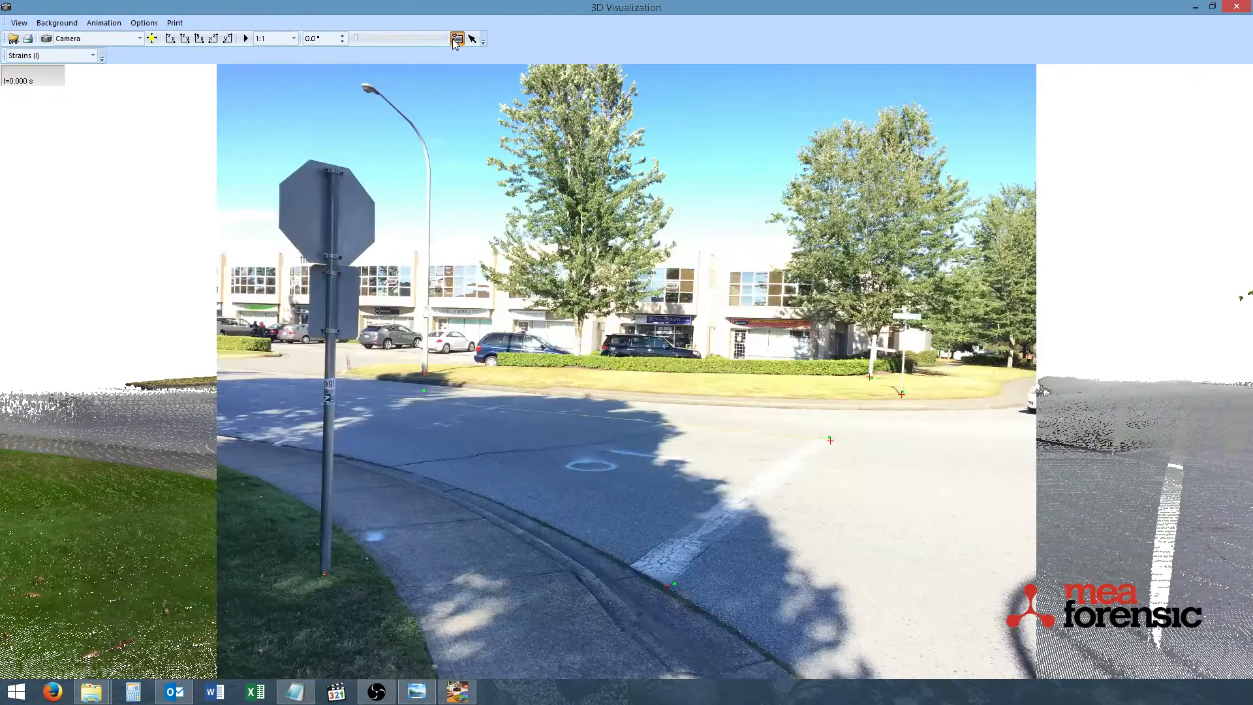
pyautogui.click(456, 39)
pyautogui.click(456, 39)
pyautogui.click(456, 39)
pyautogui.click(457, 39)
pyautogui.click(456, 39)
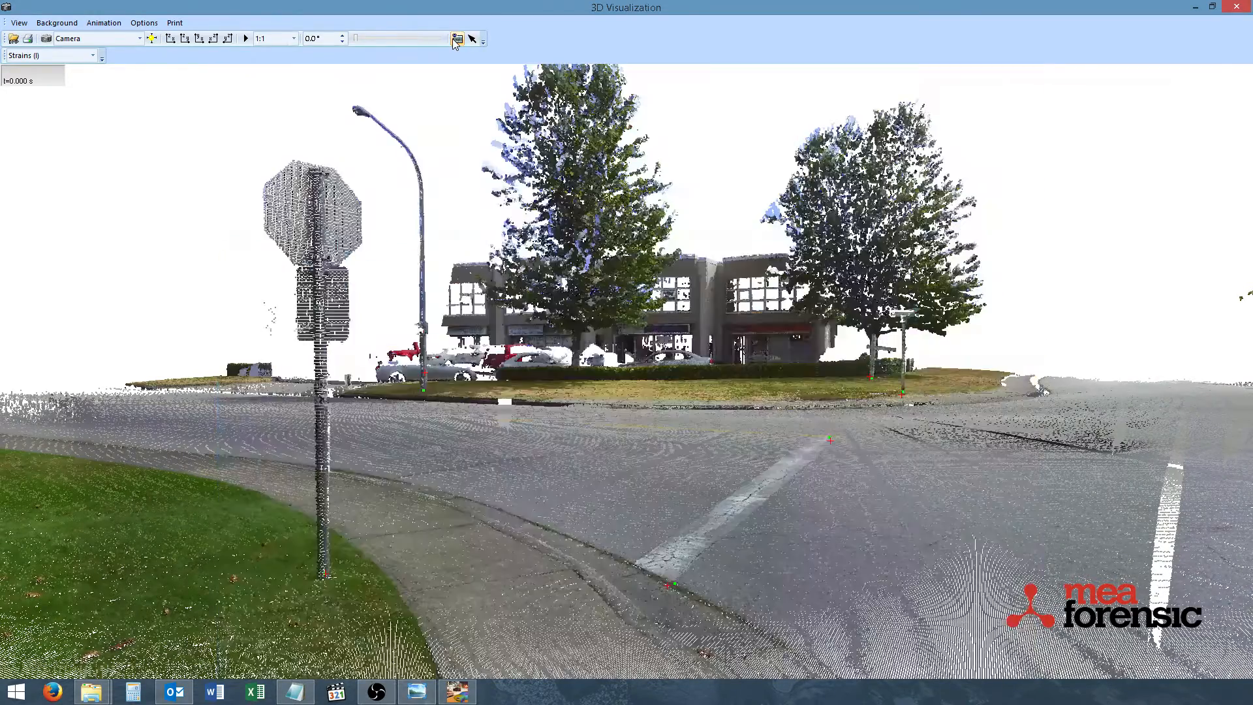
pyautogui.click(456, 39)
pyautogui.click(457, 40)
pyautogui.click(457, 40)
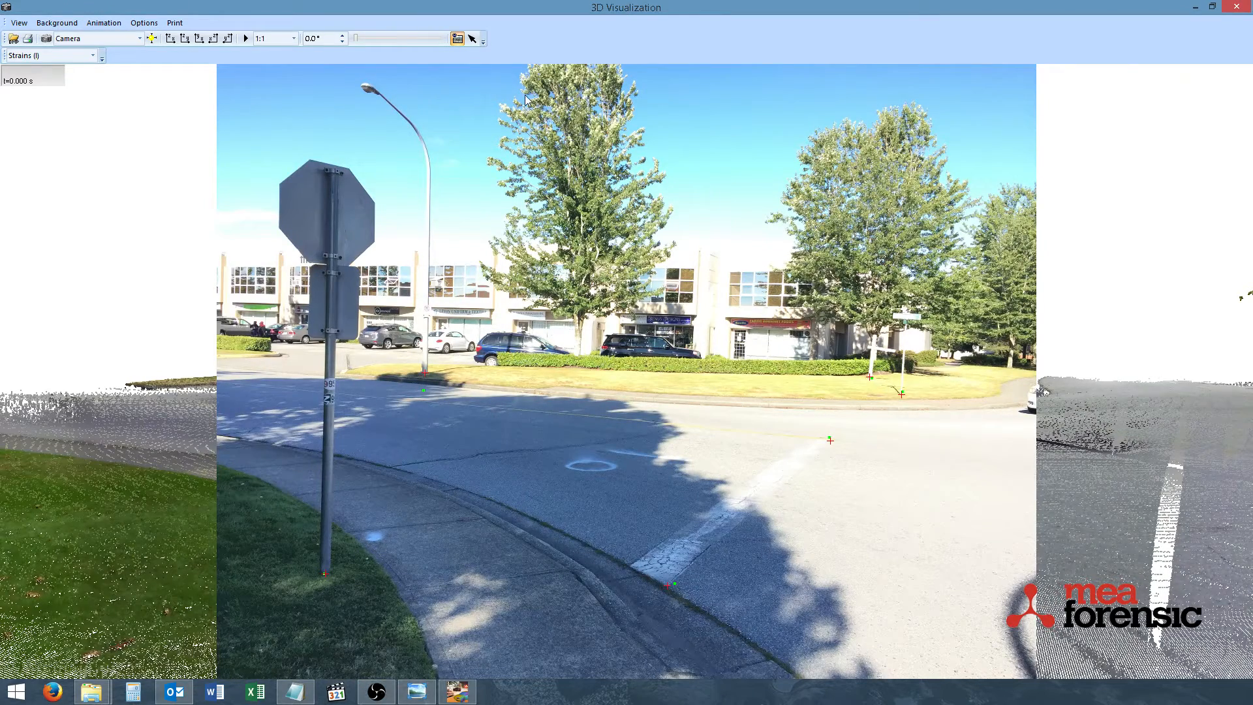
pyautogui.click(457, 39)
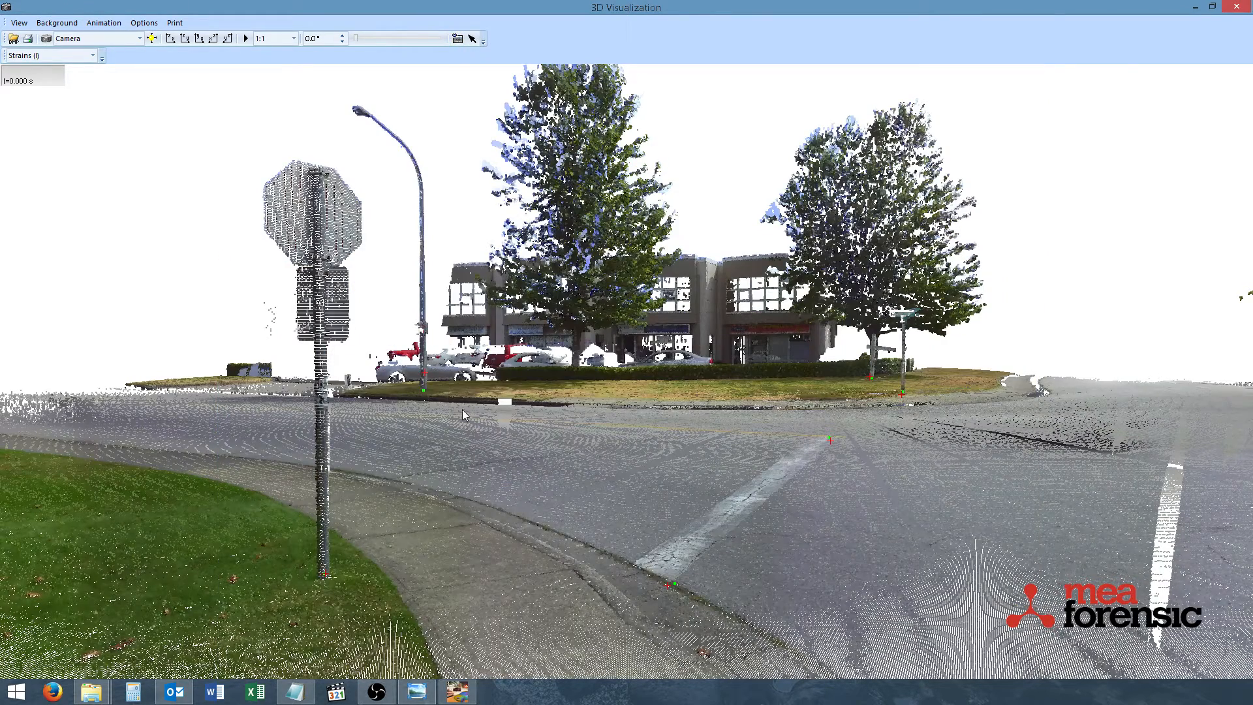
pyautogui.click(457, 39)
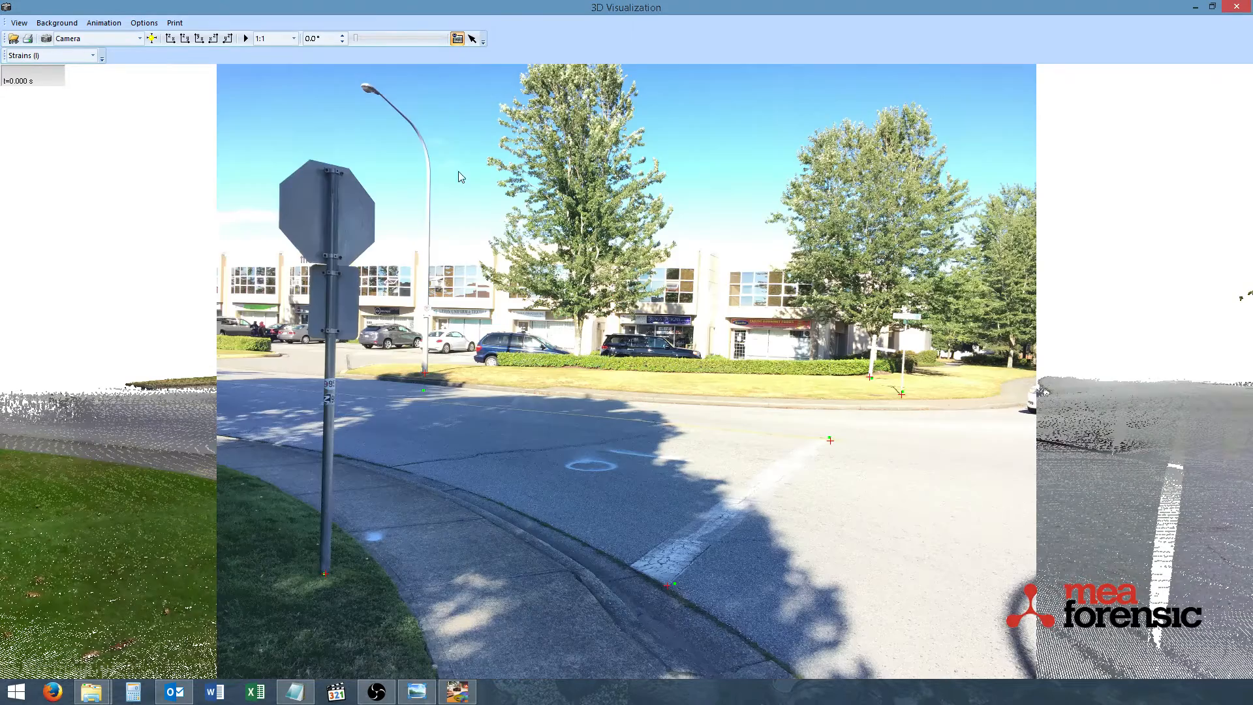
pyautogui.click(457, 40)
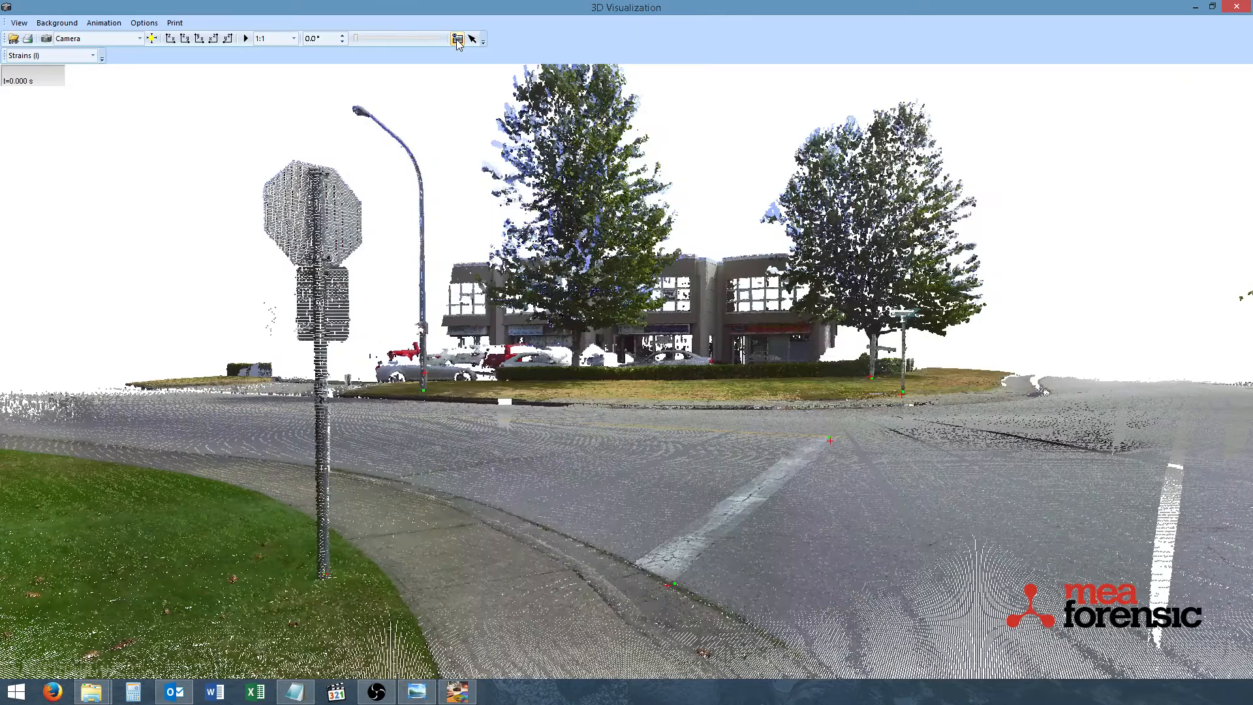
pyautogui.click(457, 39)
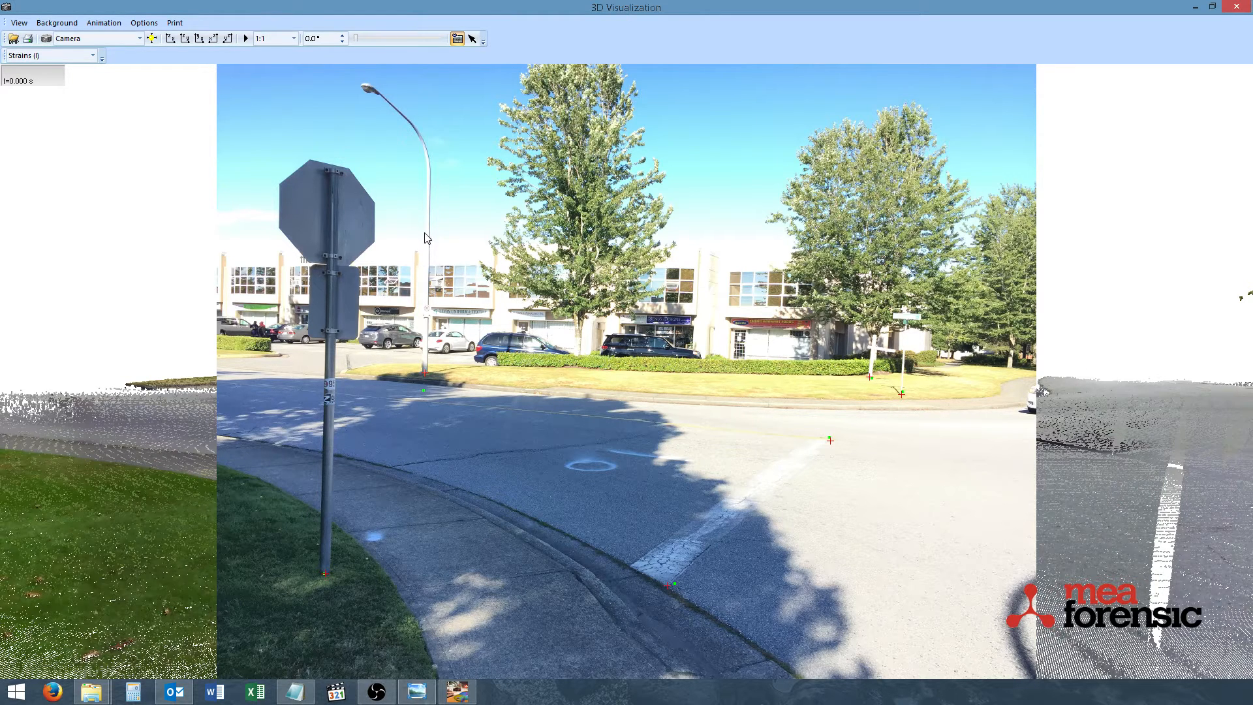
# Rotate the background image to -1.0° and optimize the camera position again
pyautogui.click(342, 42)
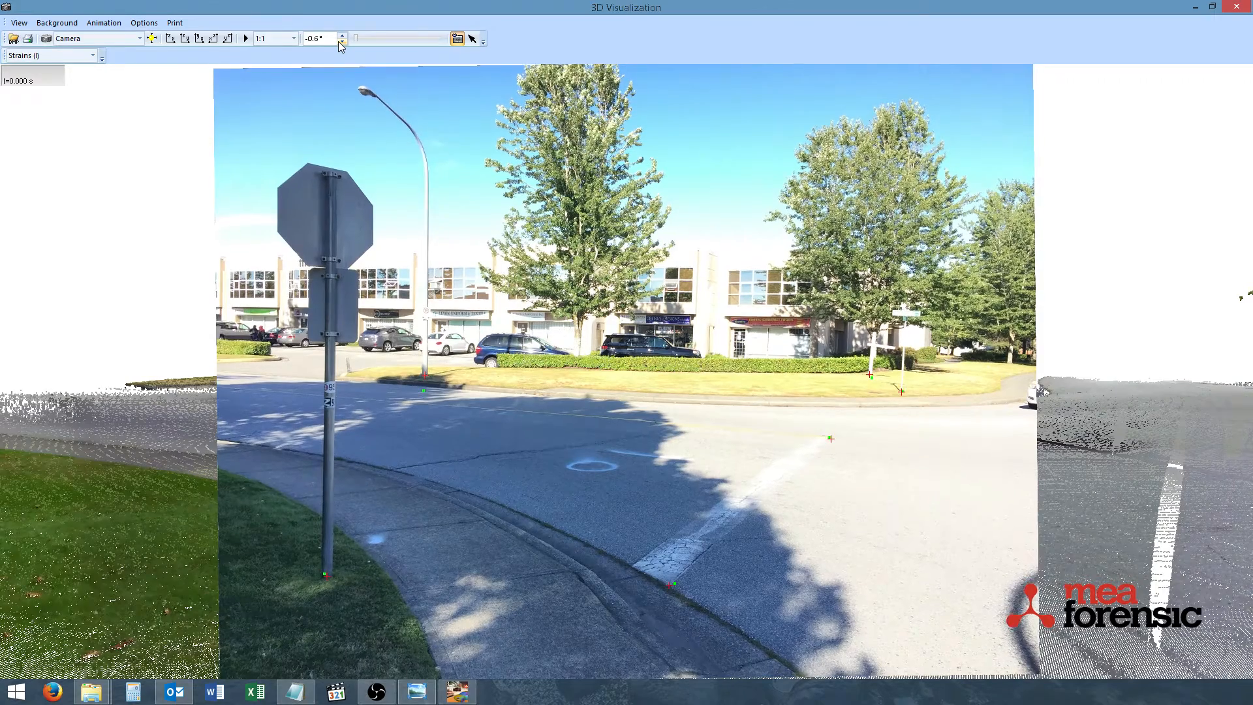
pyautogui.click(342, 43)
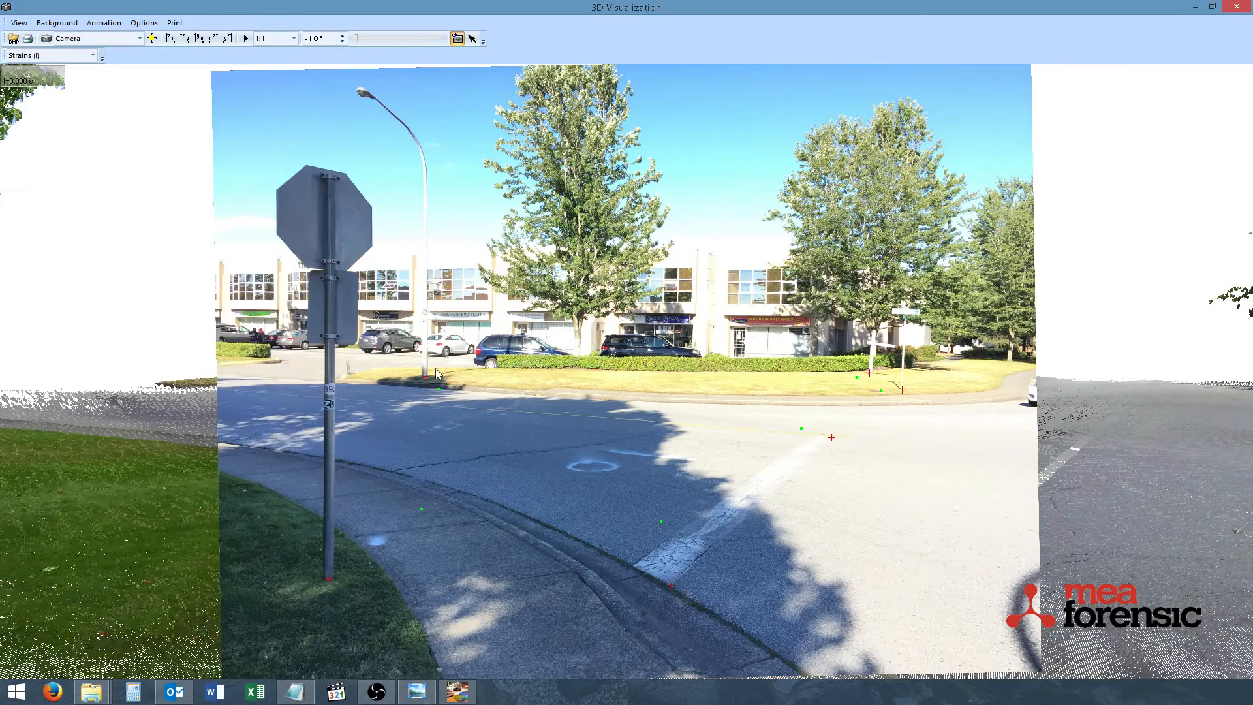
pyautogui.click(19, 23)
pyautogui.click(67, 111)
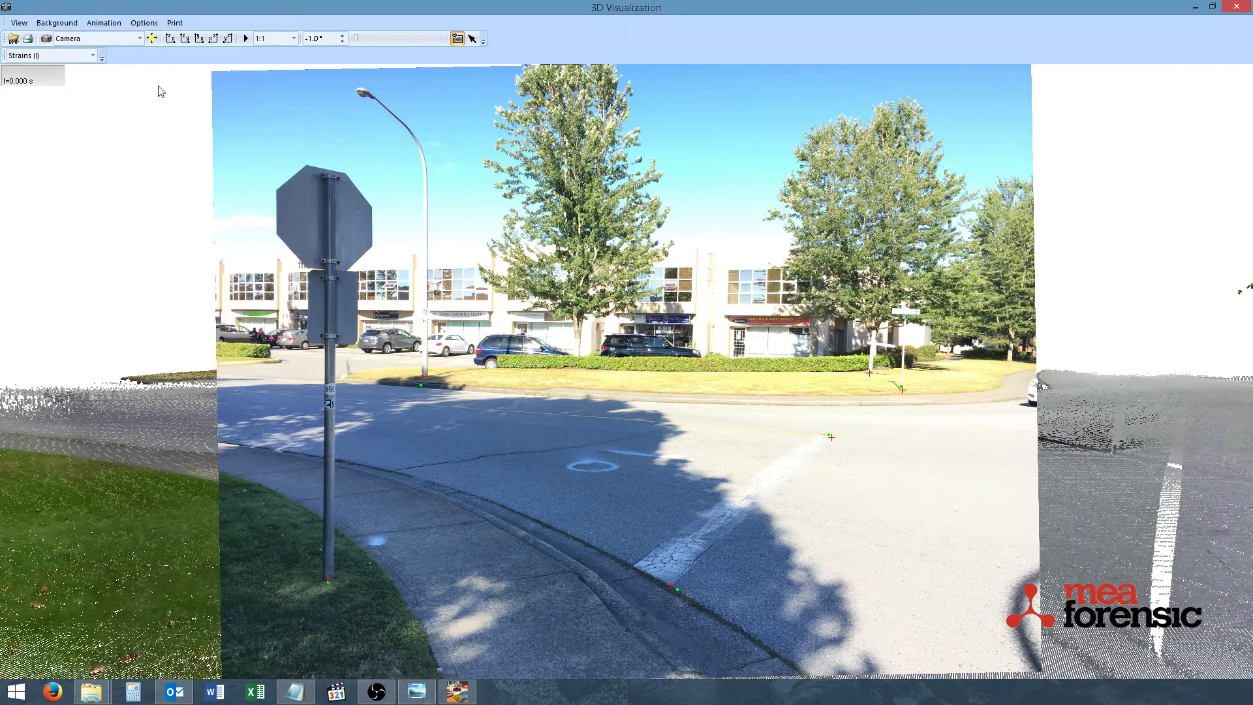
# Show and hide the rotated background photo repeatedly to check its alignment with the re-optimized point cloud view
pyautogui.click(457, 39)
pyautogui.click(457, 39)
pyautogui.click(457, 39)
pyautogui.click(457, 39)
pyautogui.click(457, 39)
pyautogui.click(457, 39)
pyautogui.click(456, 41)
pyautogui.click(456, 40)
pyautogui.click(457, 40)
pyautogui.click(456, 41)
pyautogui.click(456, 41)
pyautogui.click(456, 40)
pyautogui.click(456, 41)
pyautogui.click(456, 39)
pyautogui.click(456, 39)
pyautogui.click(457, 40)
pyautogui.click(457, 39)
pyautogui.click(457, 40)
pyautogui.click(457, 39)
pyautogui.click(457, 40)
# Save the matched camera view under the name "Sout"
pyautogui.click(22, 23)
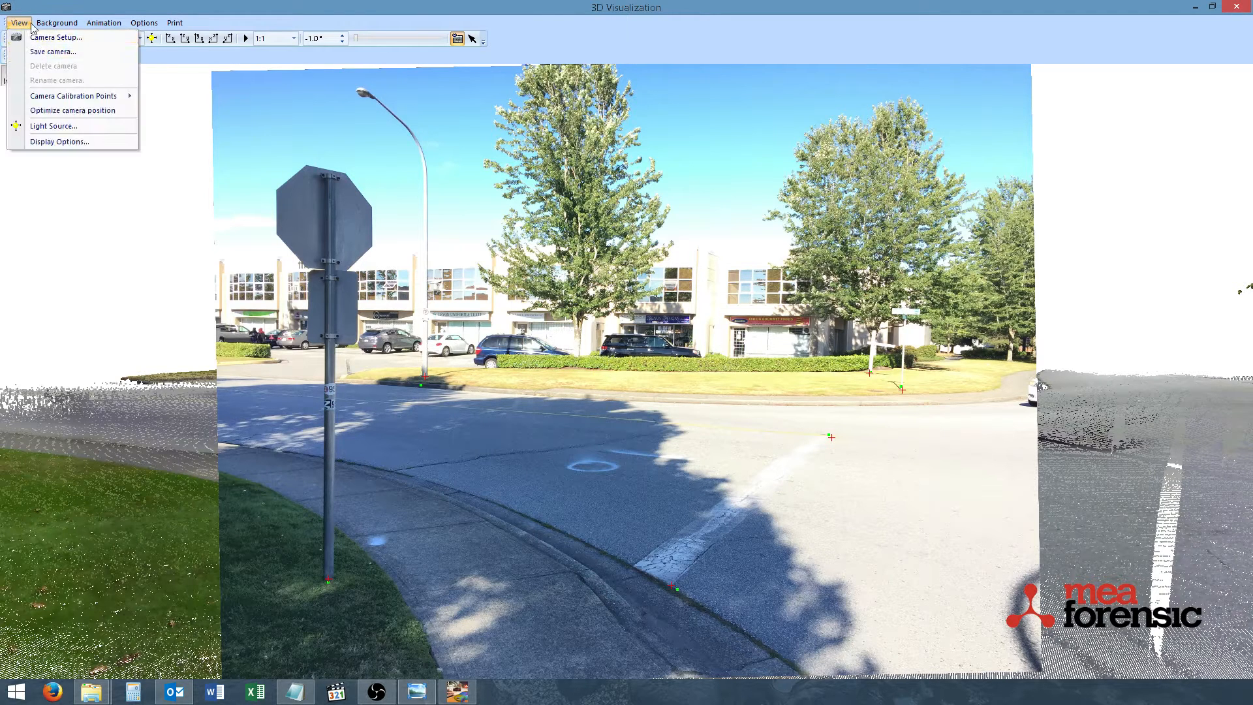
pyautogui.click(64, 5)
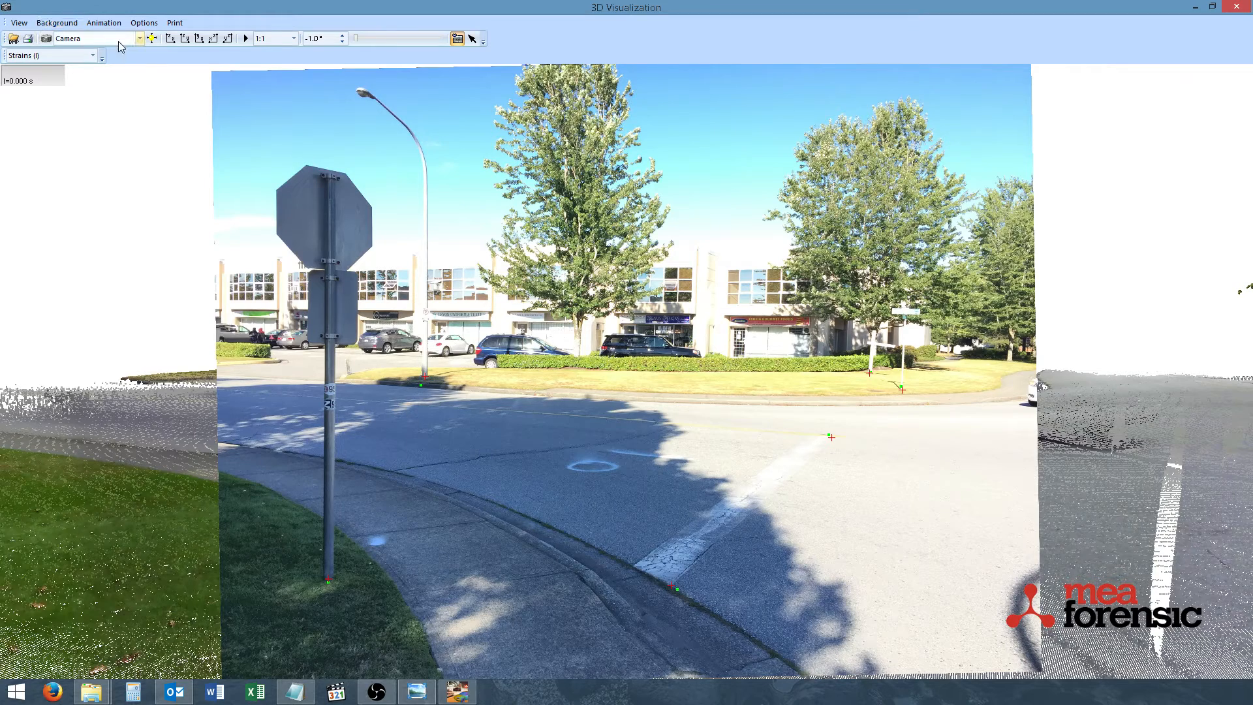
pyautogui.click(19, 22)
pyautogui.click(49, 48)
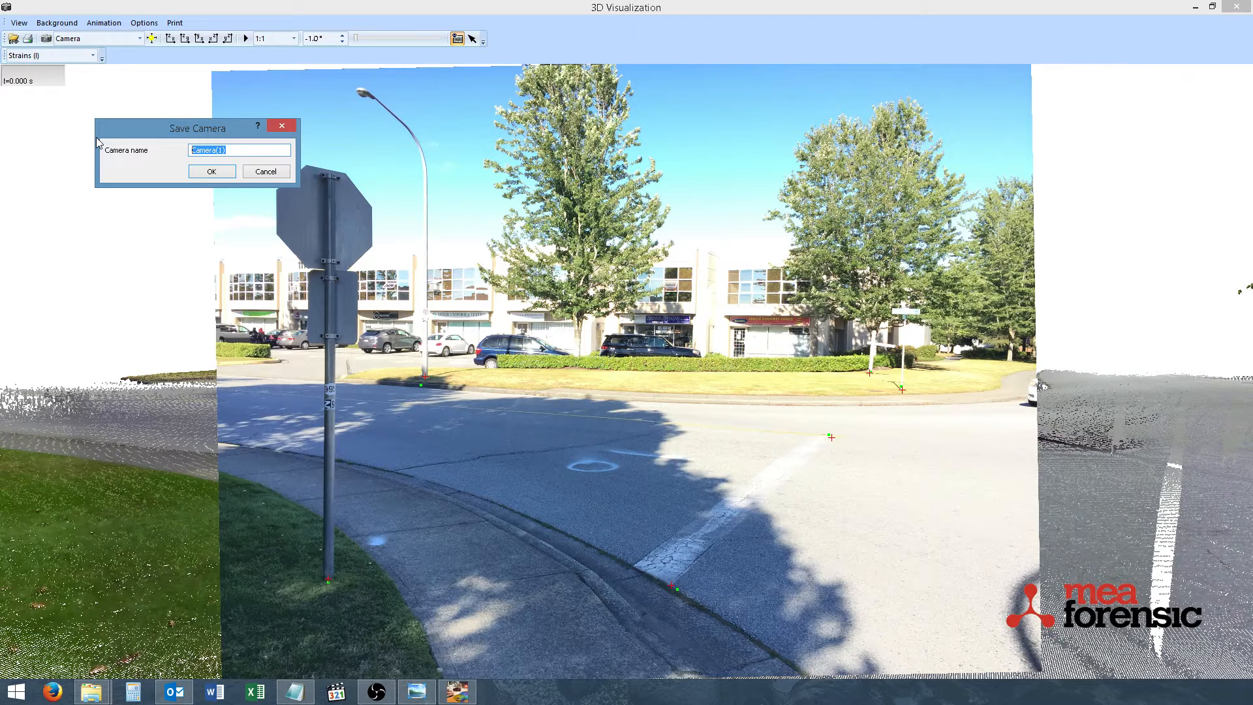
pyautogui.write('South View')
pyautogui.press('Return')
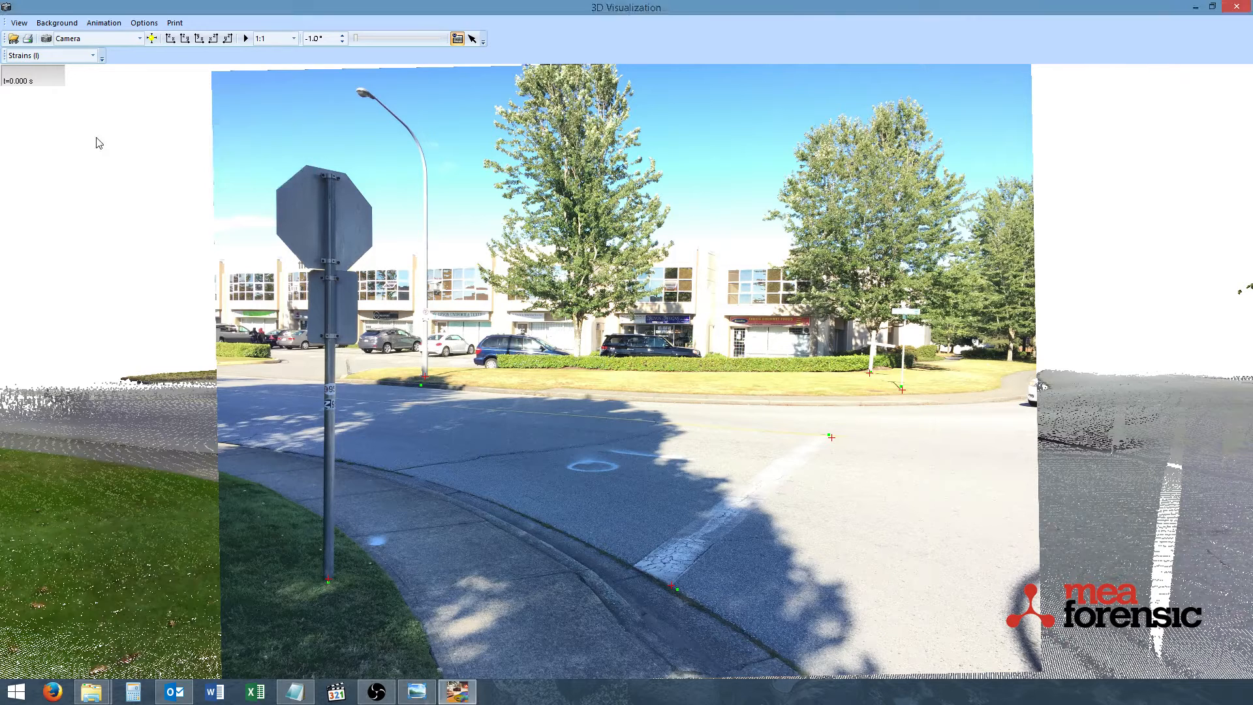
pyautogui.click(19, 23)
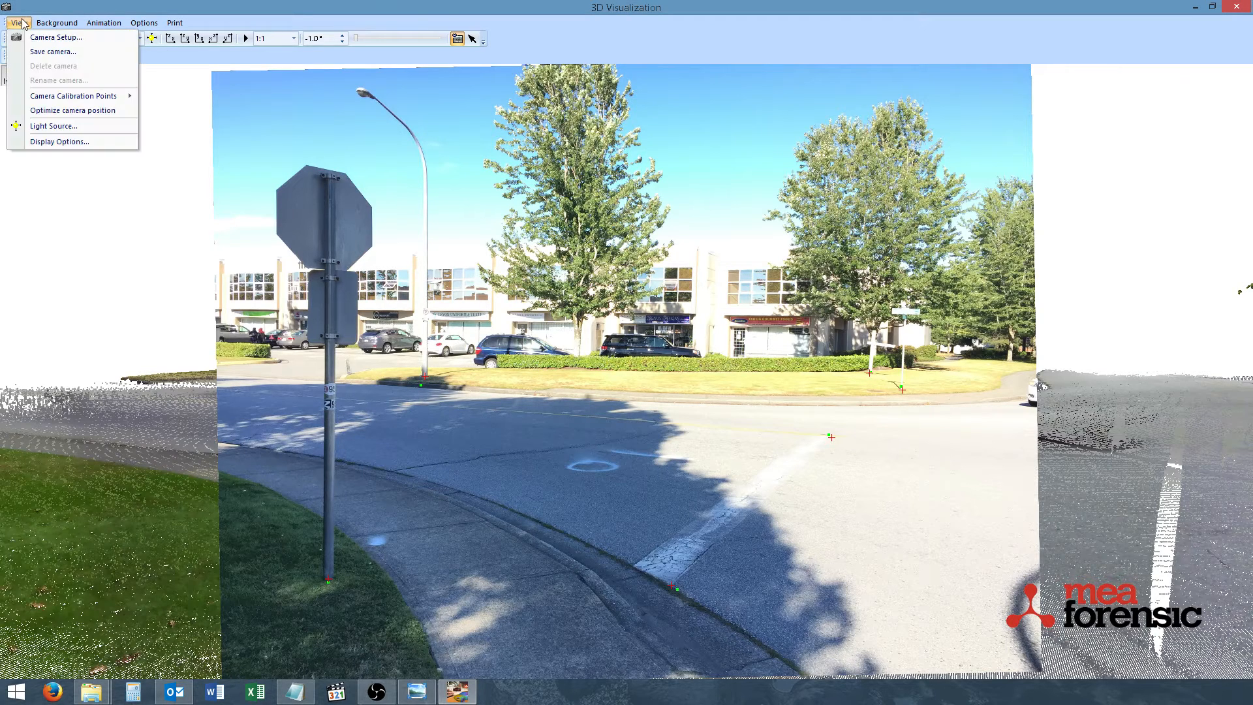
pyautogui.click(162, 5)
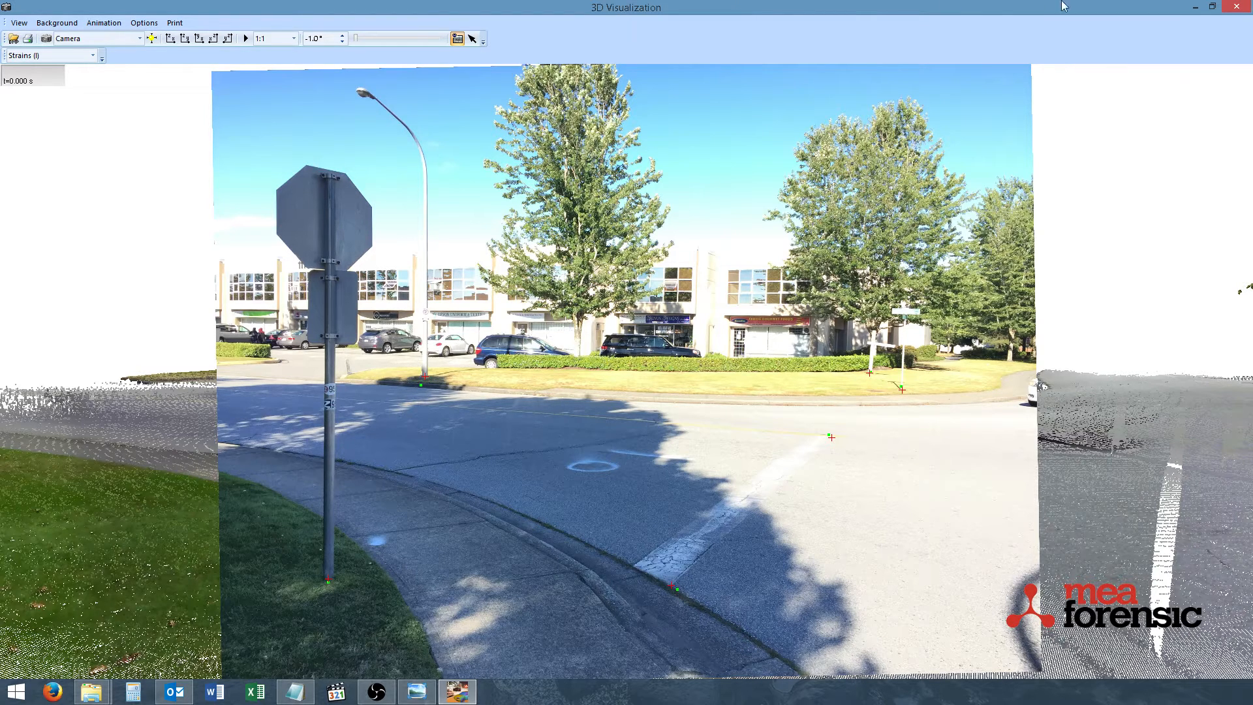
# Minimize the 3D visualization and select the road point cloud north of the stop line in plan view
pyautogui.click(1195, 6)
pyautogui.moveTo(748, 377); pyautogui.dragTo(722, 431, button='middle')
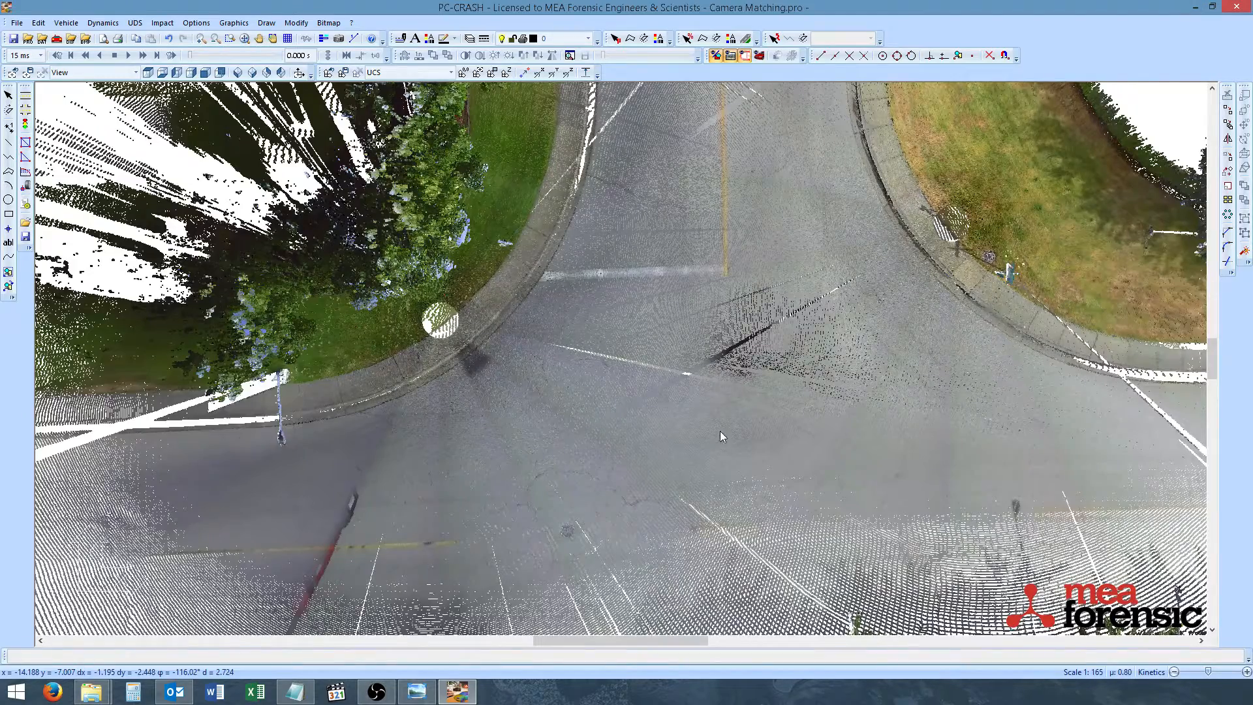
pyautogui.moveTo(698, 352); pyautogui.dragTo(695, 459, button='middle')
pyautogui.scroll(1, 648, 467)
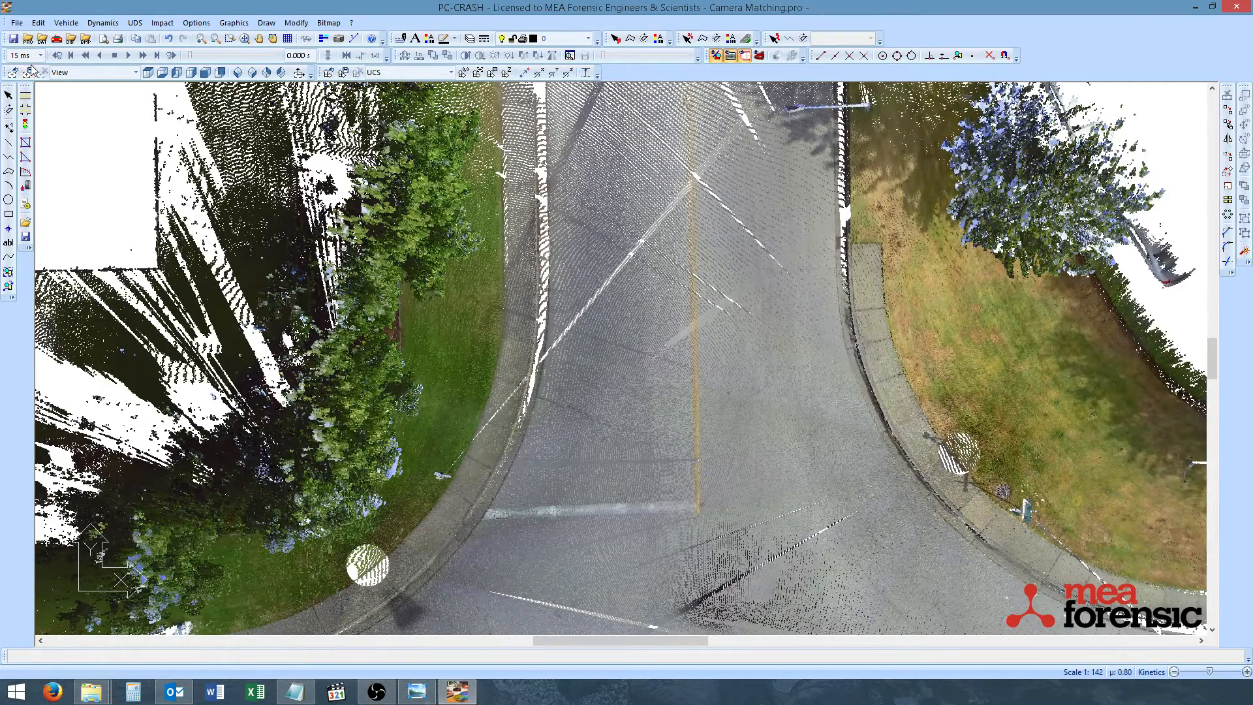
pyautogui.click(8, 95)
pyautogui.click(619, 319)
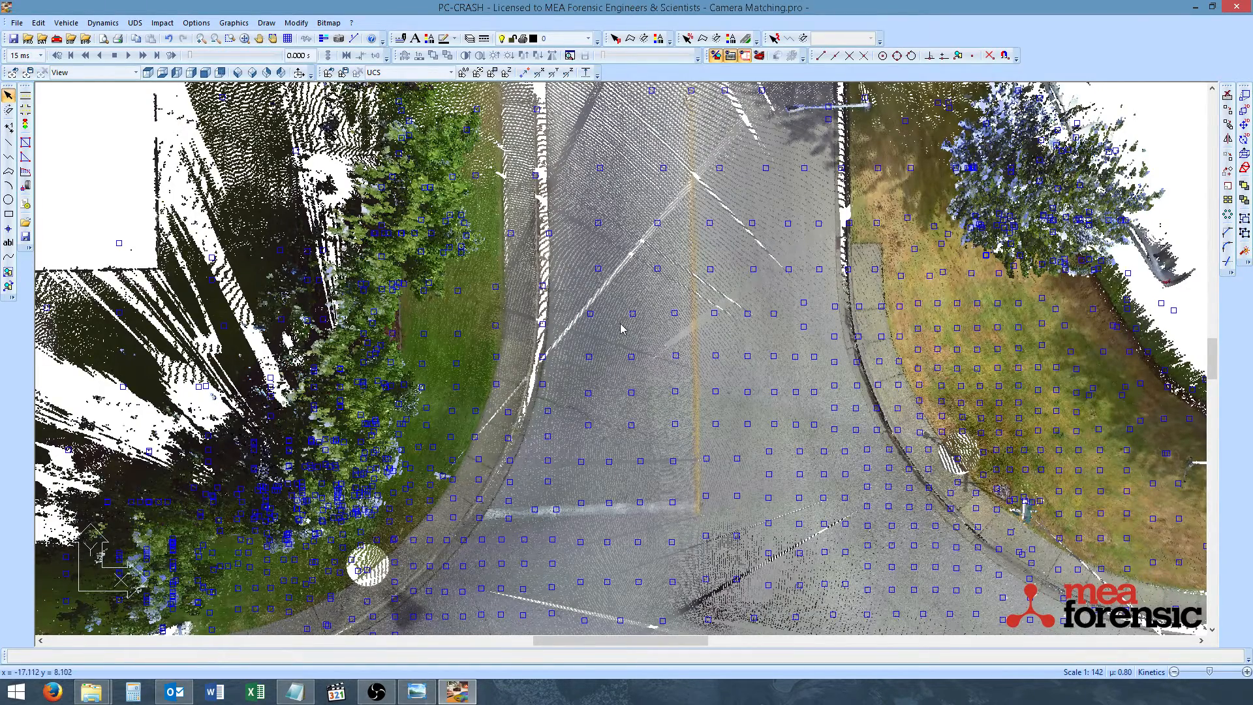
# Select a rectangular patch of points between the curb and yellow centre line, ending at the stop line, and recolor them from the matched photo
pyautogui.rightClick(623, 320)
pyautogui.click(653, 332)
pyautogui.click(692, 506)
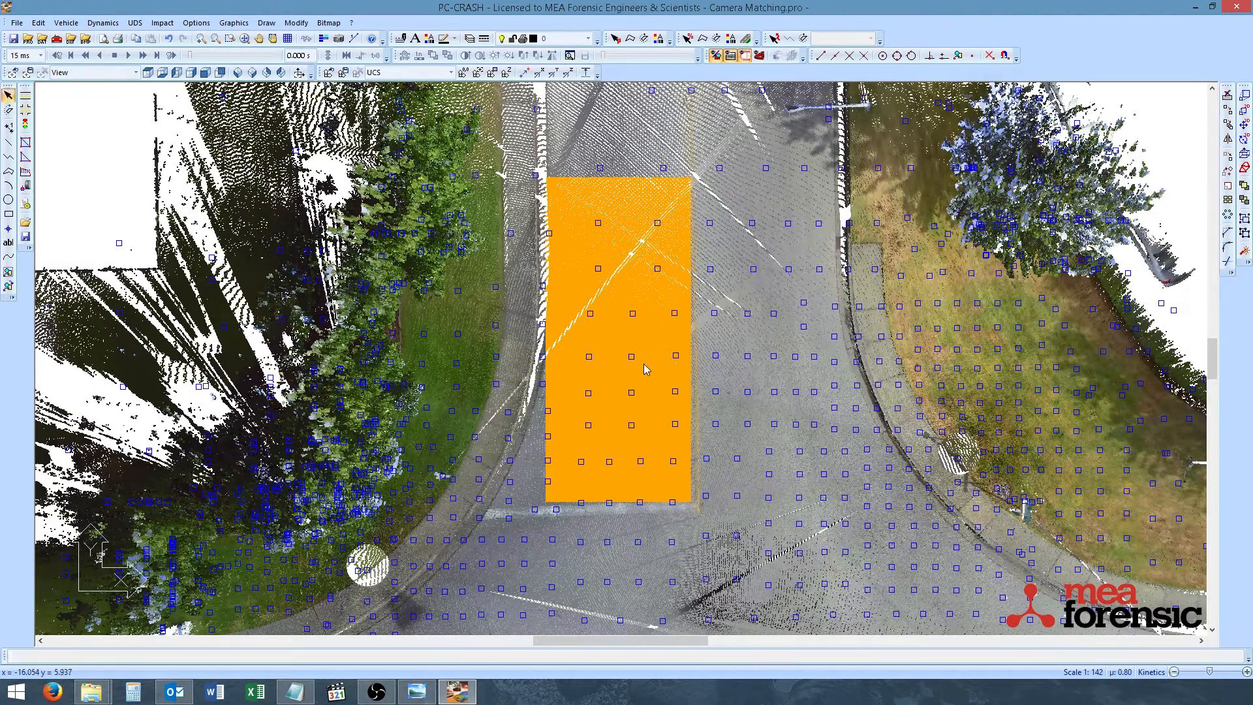
pyautogui.rightClick(646, 383)
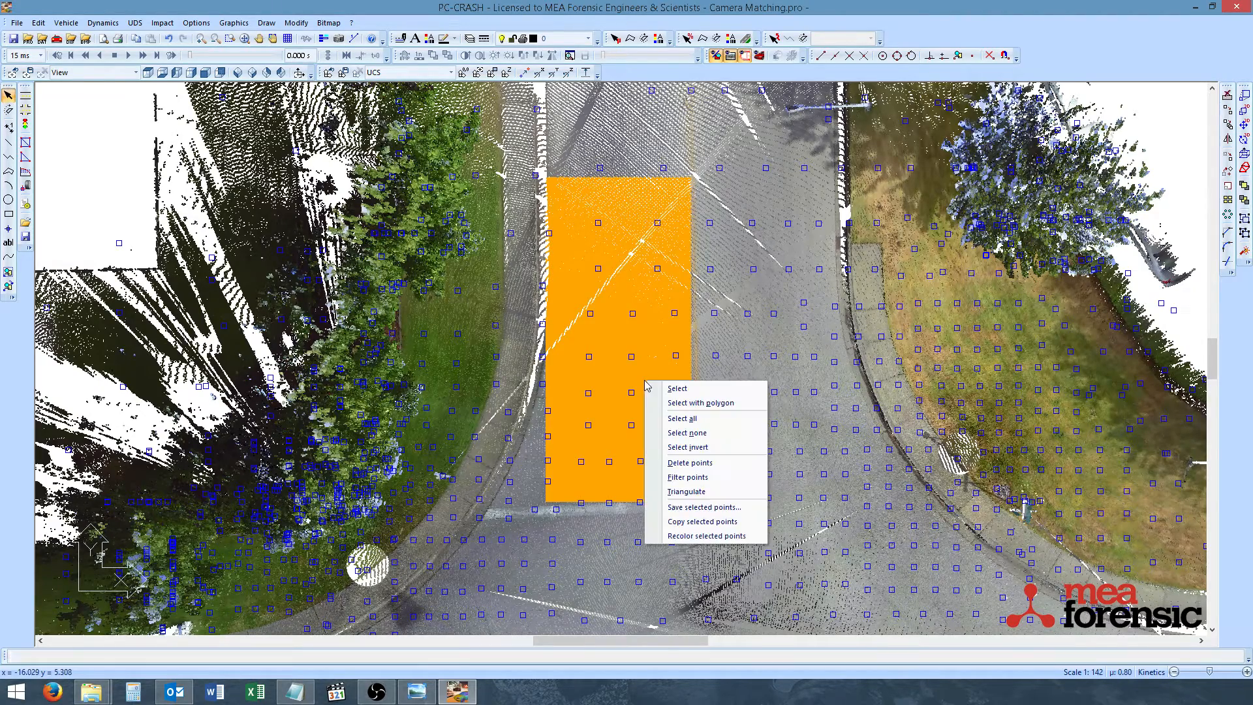
pyautogui.click(694, 540)
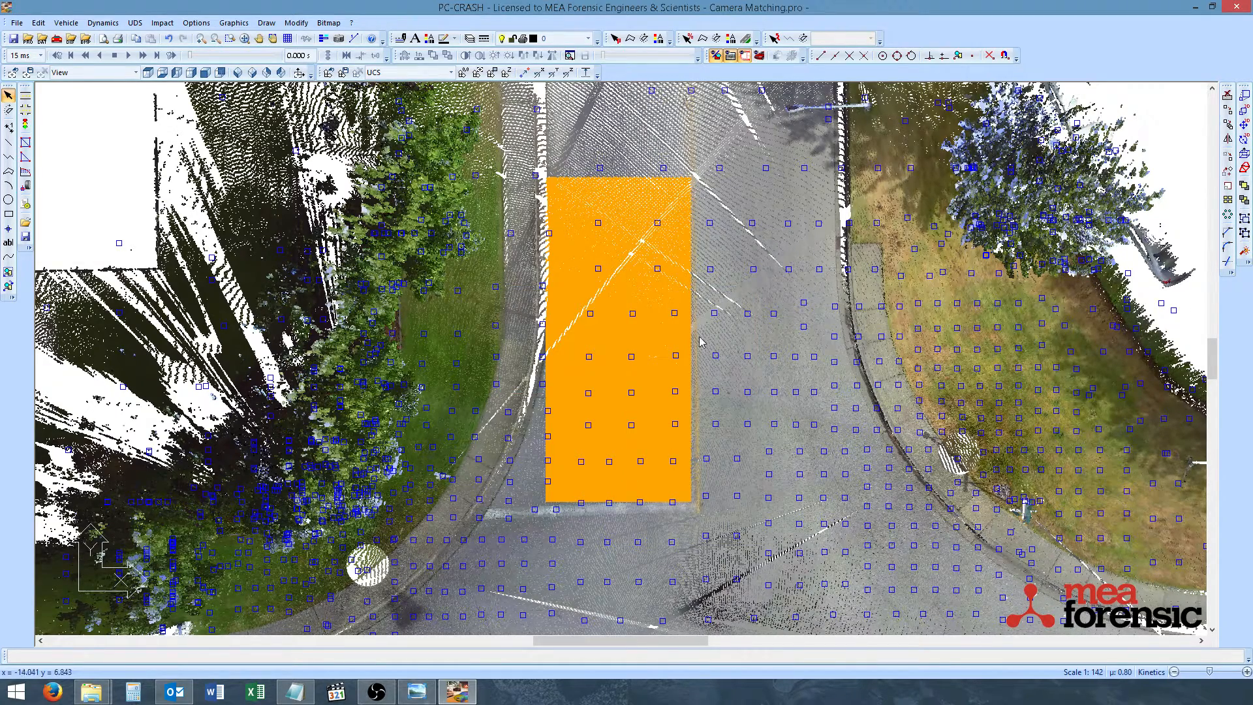
# Deselect all points and inspect the recolored lane patch up close and from farther out
pyautogui.rightClick(717, 365)
pyautogui.click(757, 414)
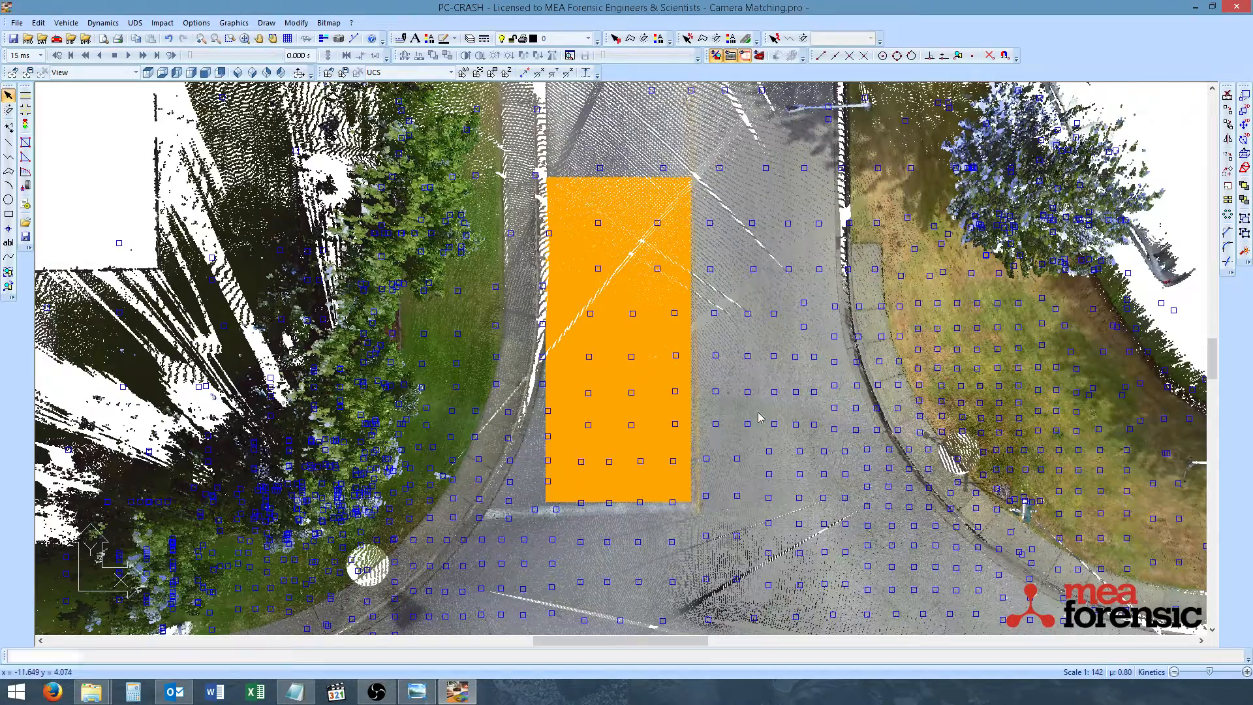
pyautogui.scroll(3, 607, 467)
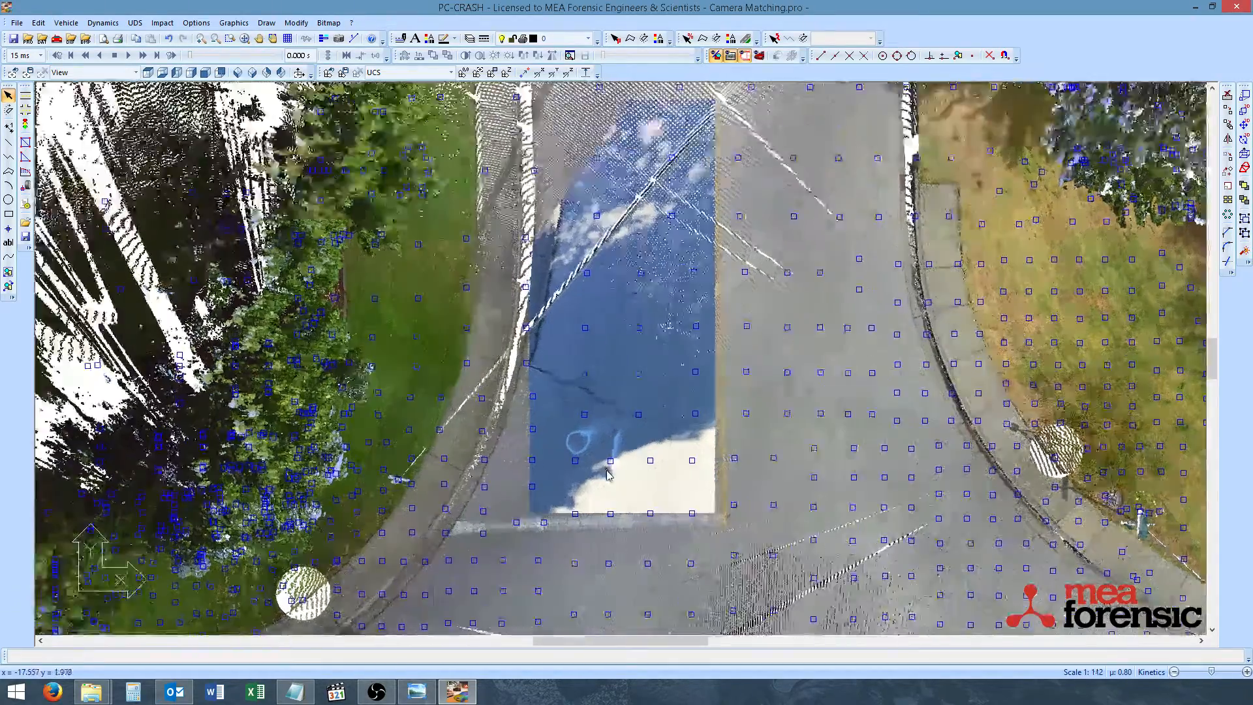
pyautogui.scroll(-3, 606, 473)
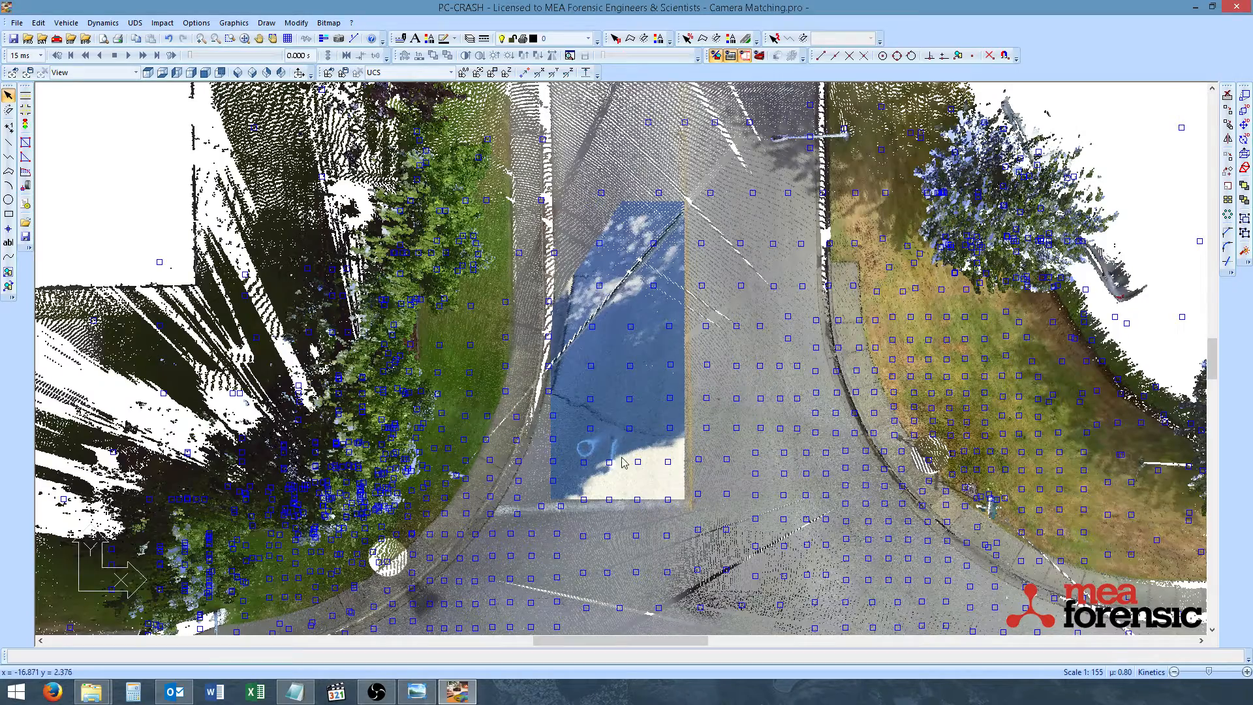
pyautogui.scroll(1, 617, 455)
pyautogui.scroll(-1, 616, 460)
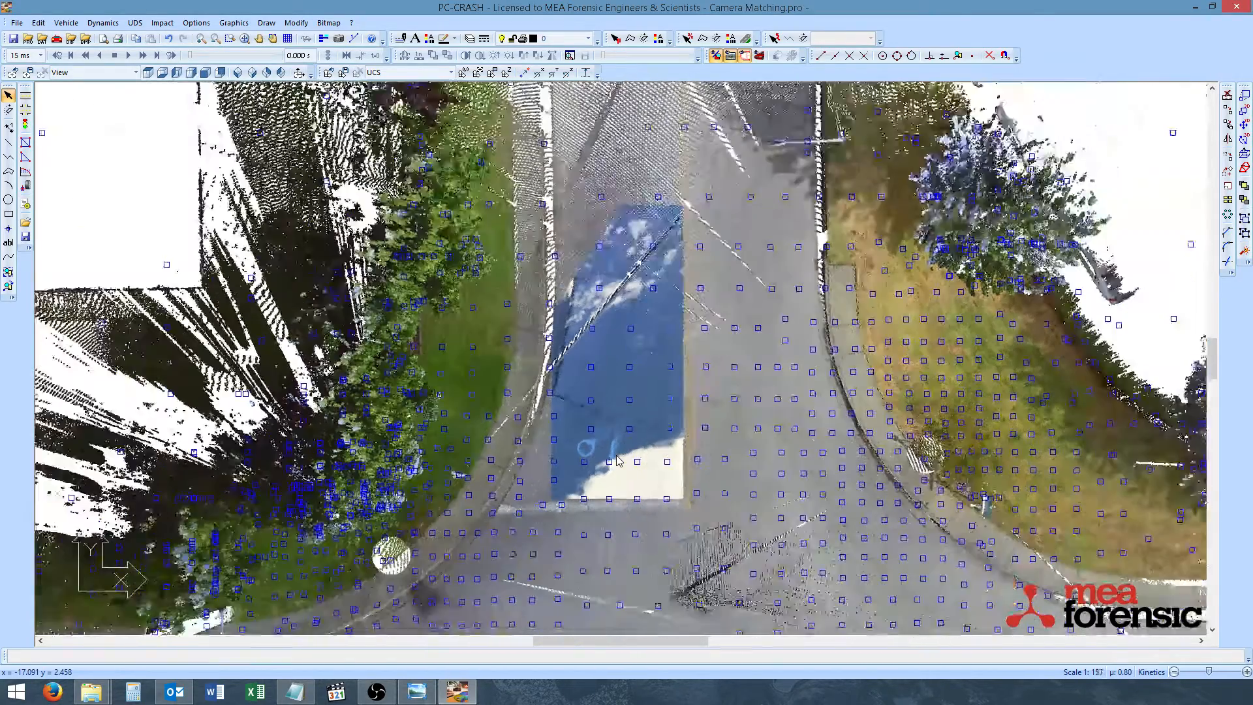